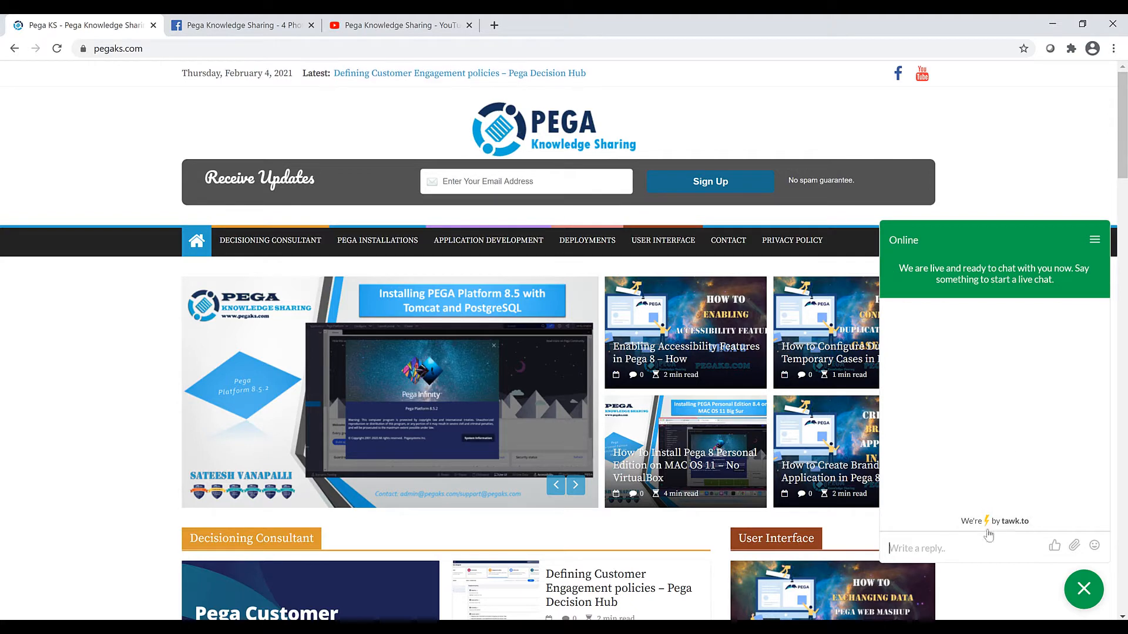
Close the live chat widget on pegaks.com and view the Pega Knowledge Sharing Facebook and YouTube pages.
click(1084, 589)
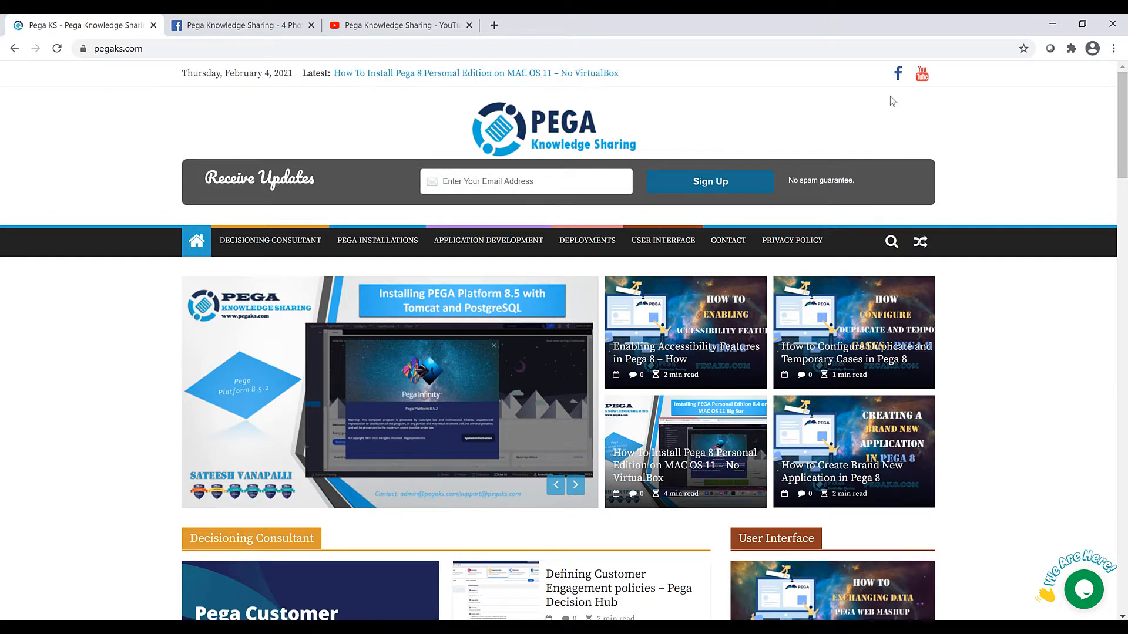
click(194, 24)
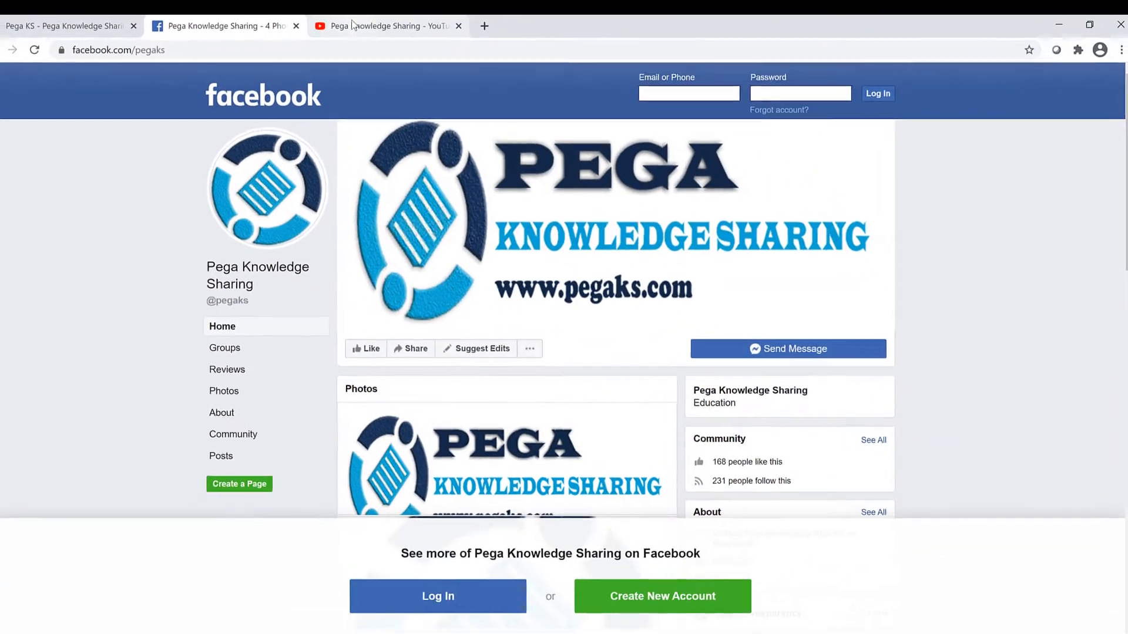
click(353, 24)
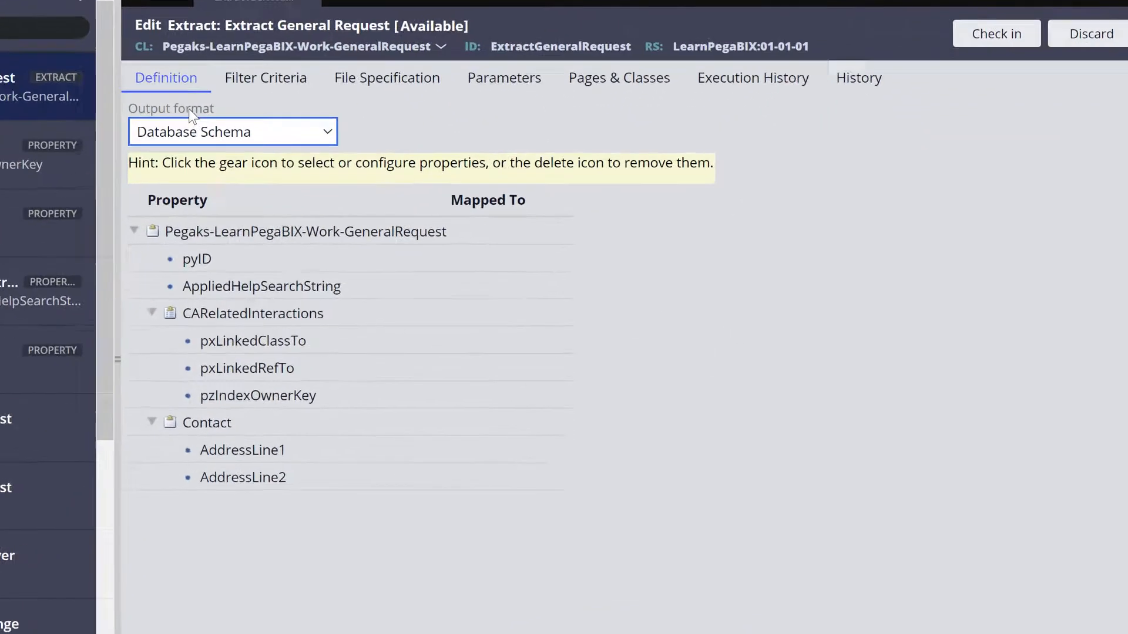
Set the General Request extract's output format to Database Schema and open its file specification.
click(288, 109)
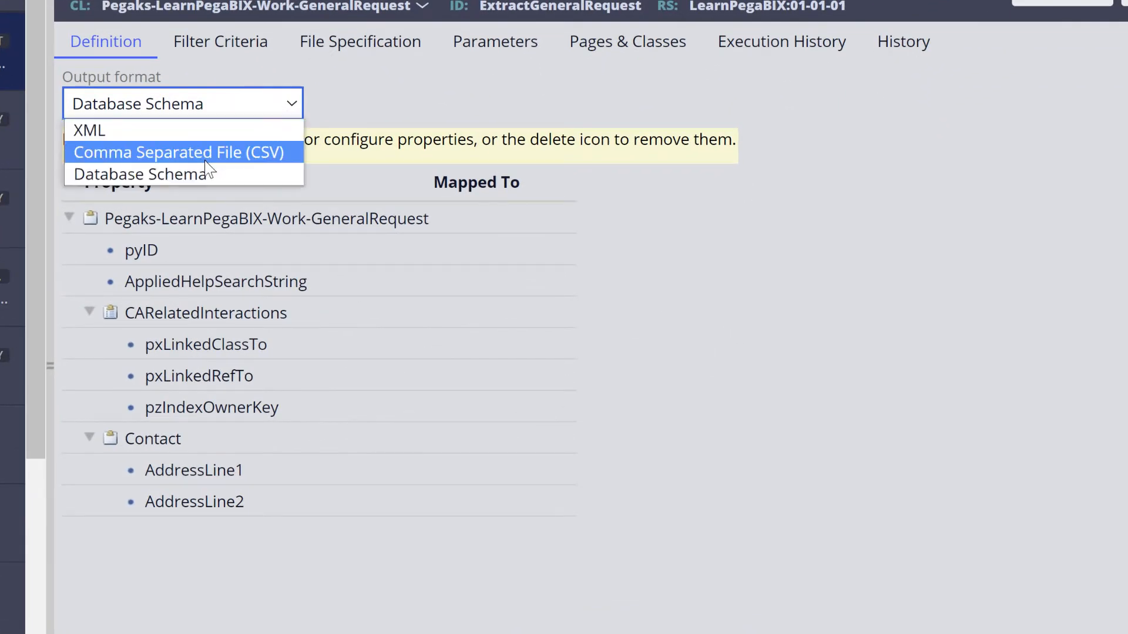
click(189, 170)
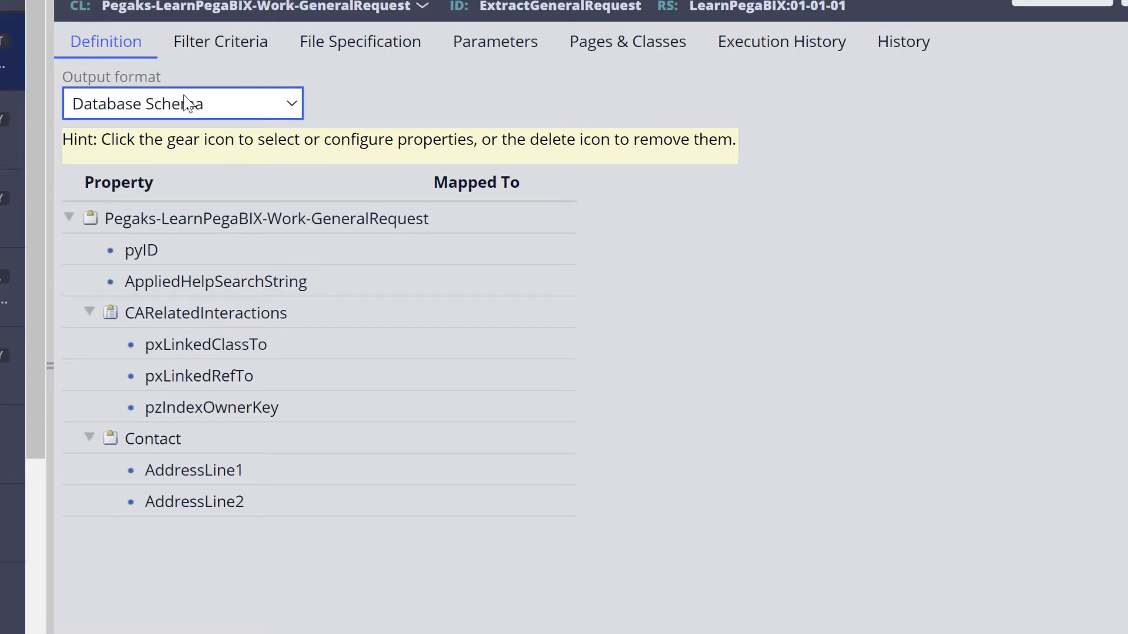
click(344, 56)
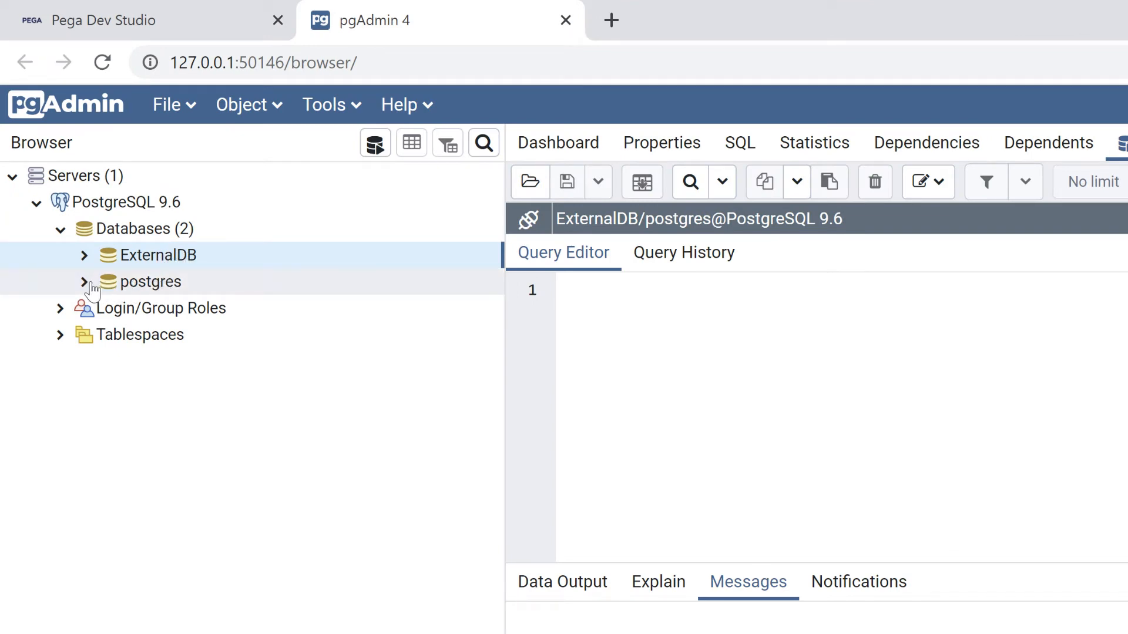
Create and open a database record named ExternalDB from the extract's output database name.
click(84, 282)
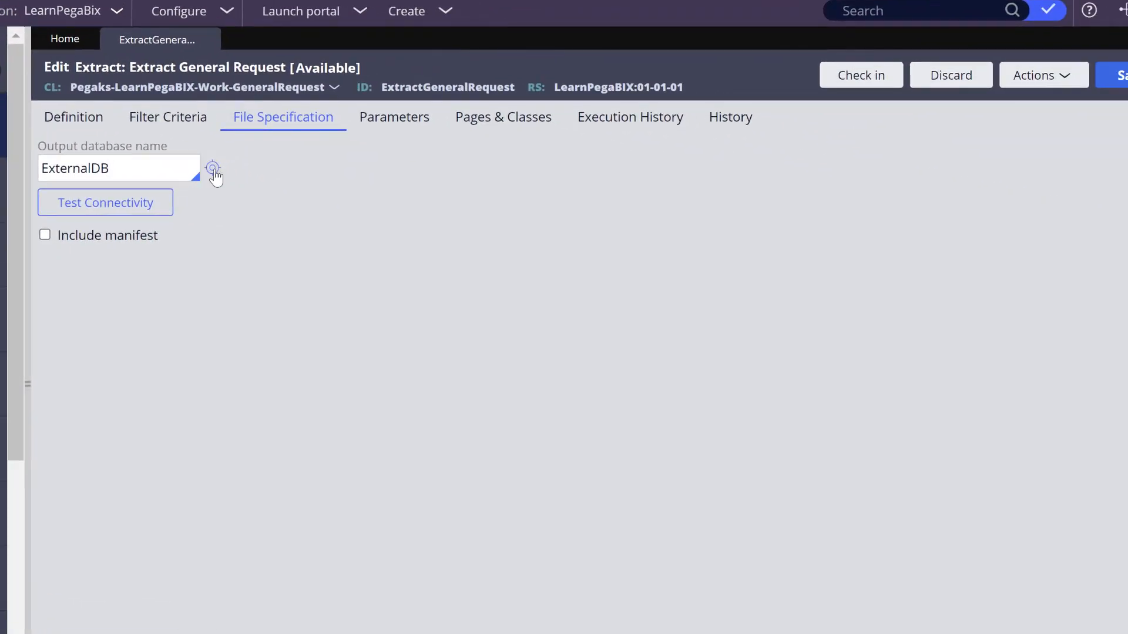
click(213, 168)
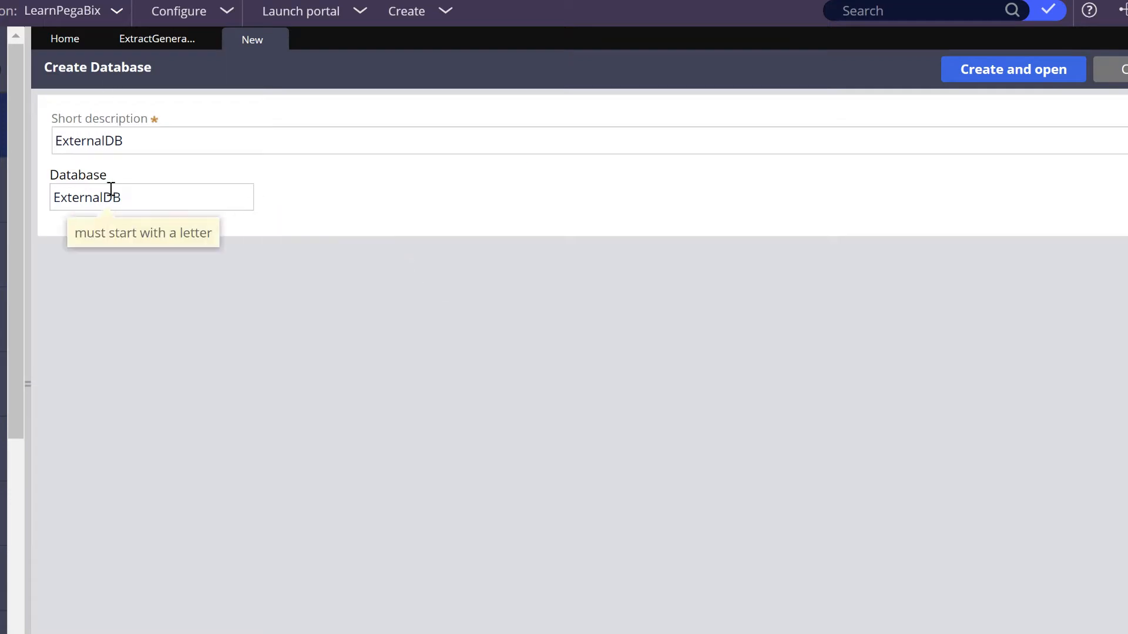
click(1020, 77)
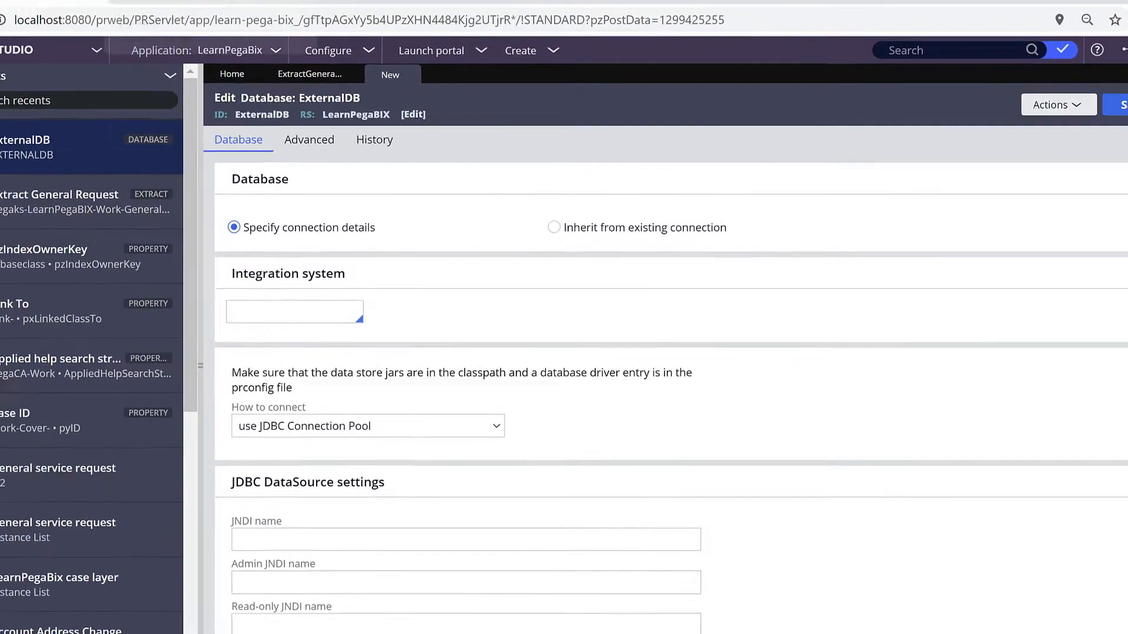
Set how the ExternalDB record connects to "use JDBC URL listed below".
click(247, 13)
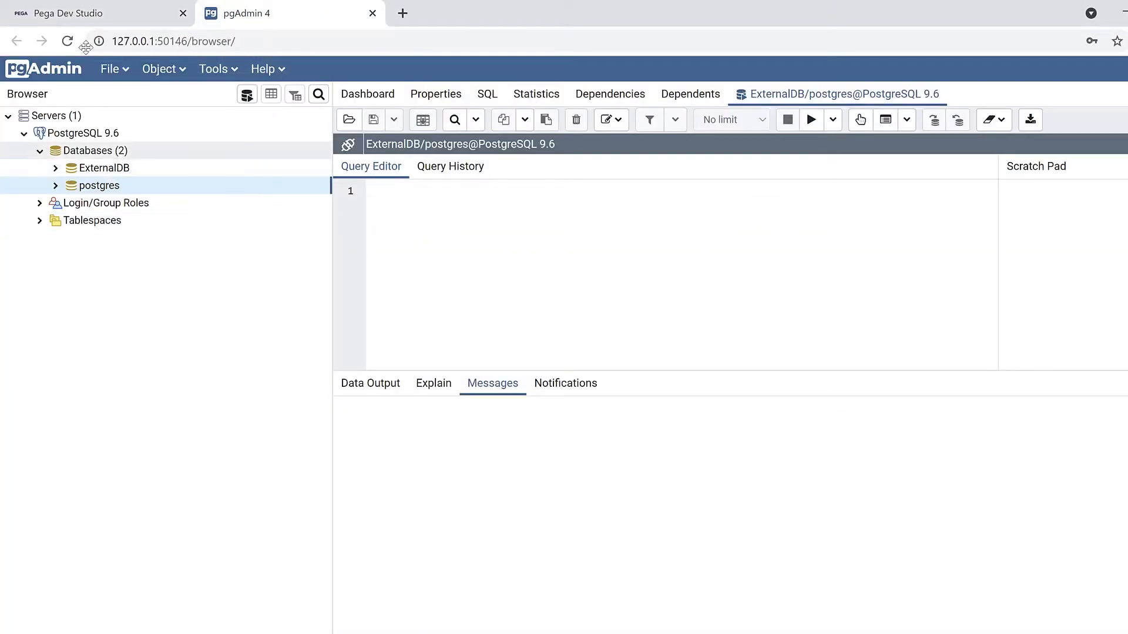
click(88, 13)
click(415, 408)
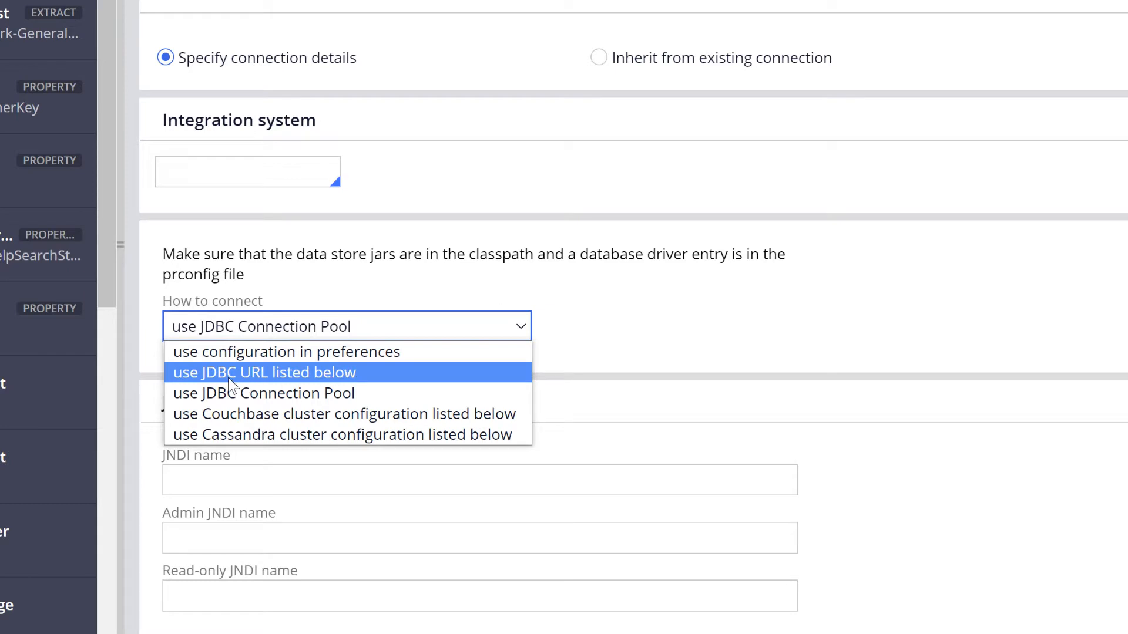
click(317, 379)
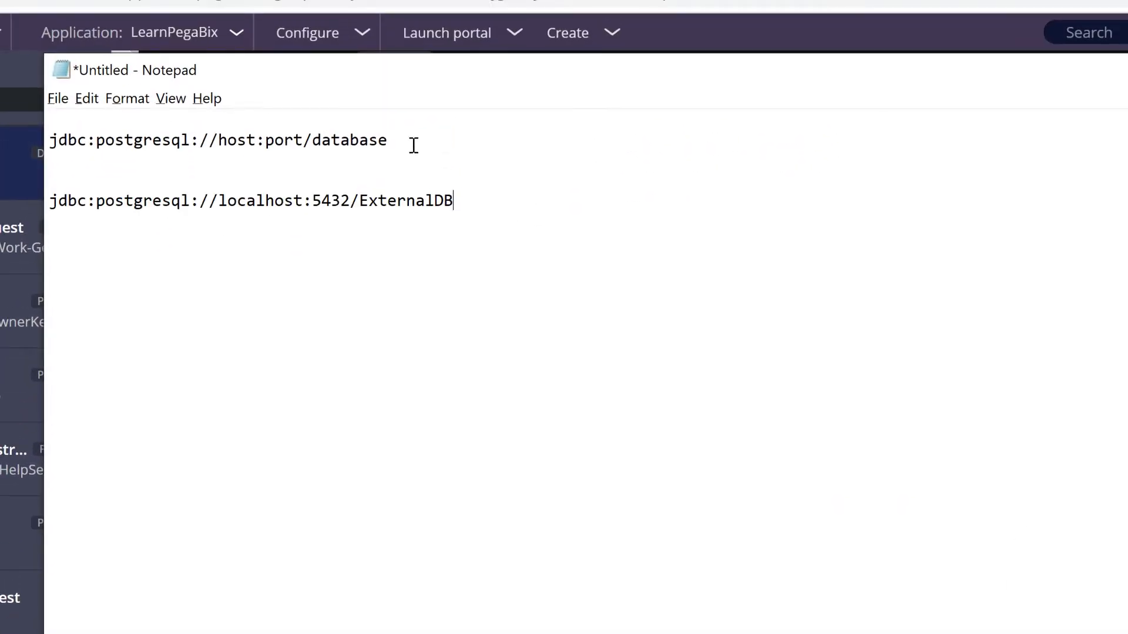
Copy jdbc:postgresql://localhost:5432/ExternalDB from the Notepad notes into the record's JDBC URL.
drag(406, 141, 63, 146)
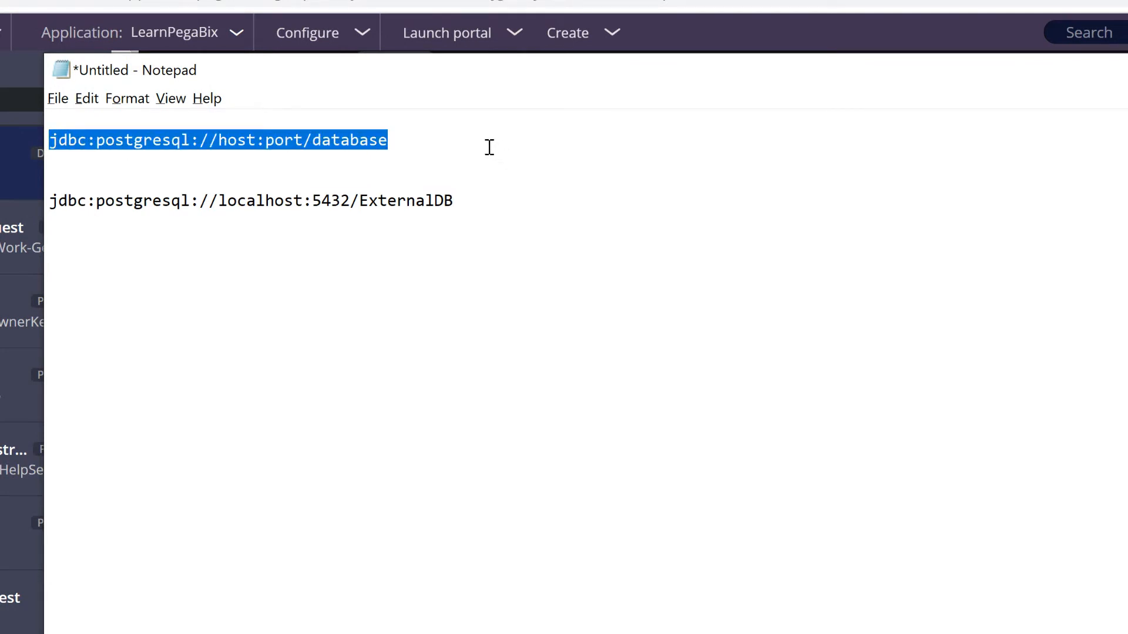
click(418, 139)
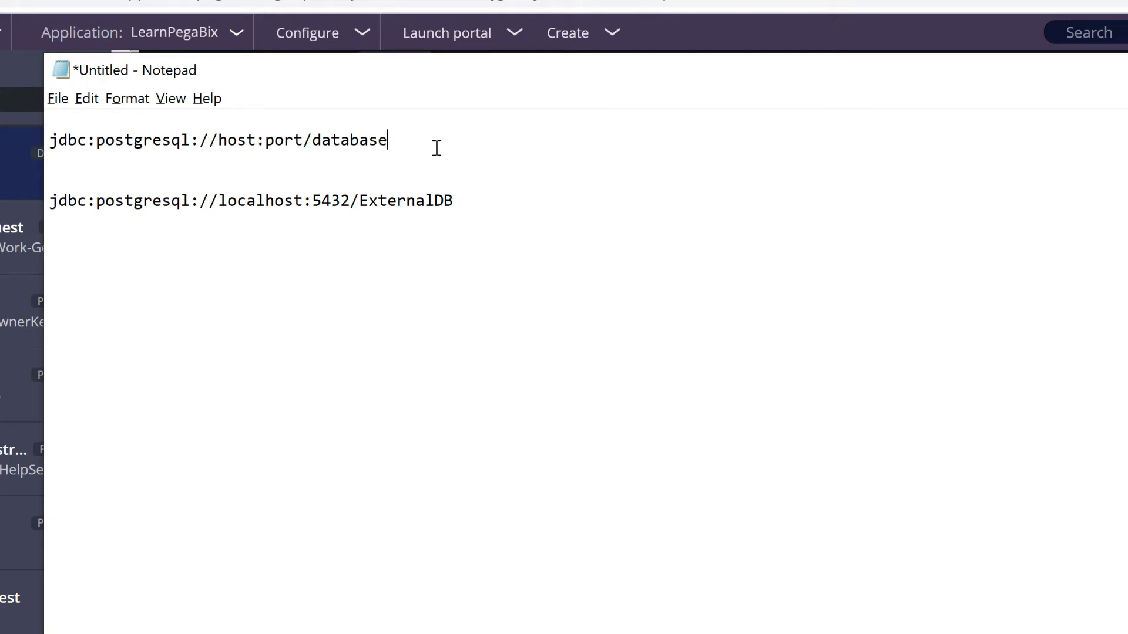
drag(475, 202, 106, 189)
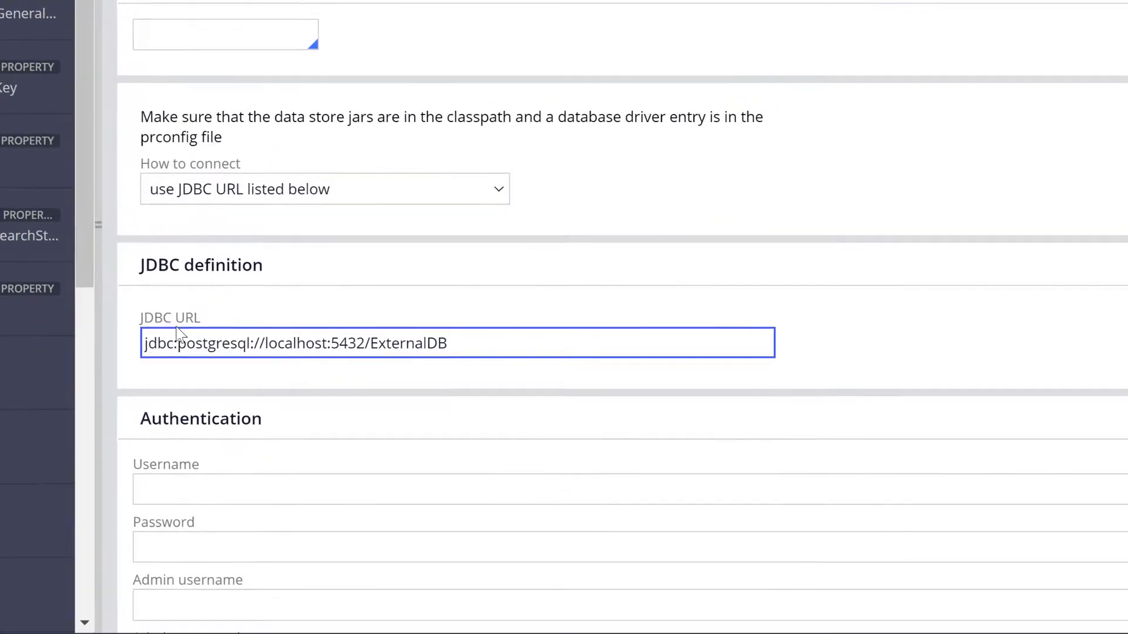
click(867, 331)
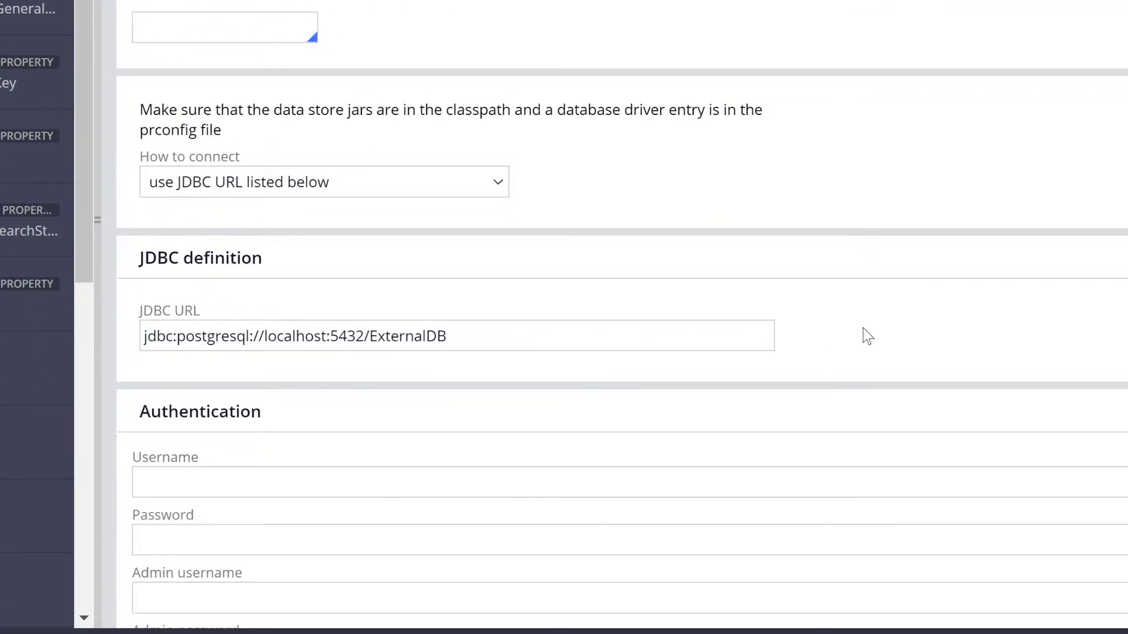
Check the owner of the ExternalDB database in its pgAdmin properties and close them without changes.
scroll(758, 353, down, 2)
click(141, 338)
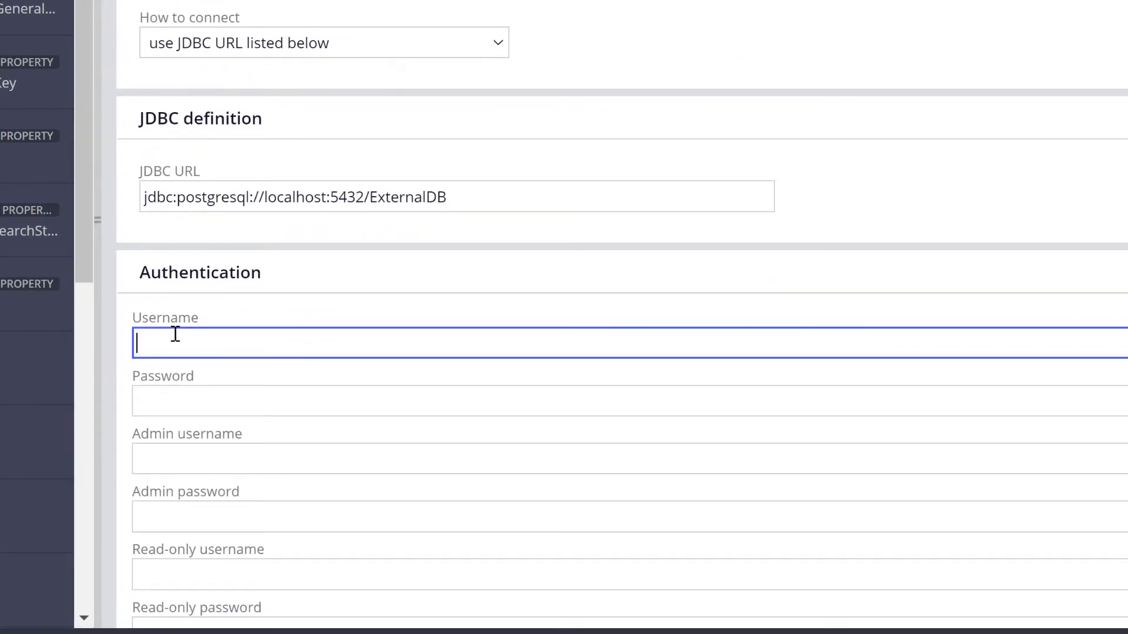
click(211, 389)
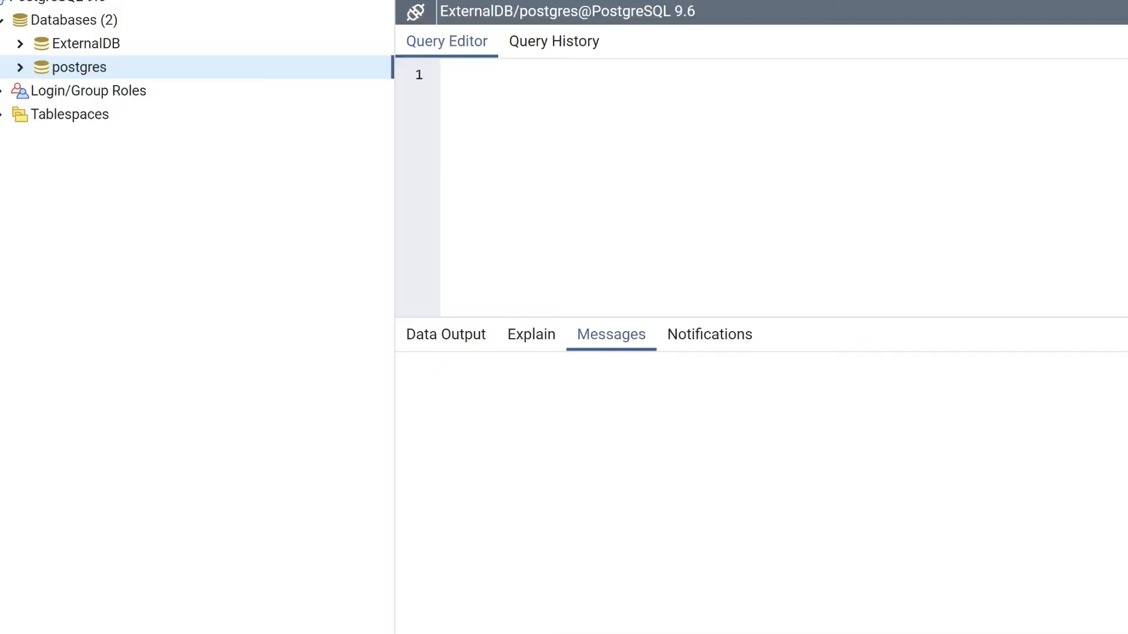
click(108, 43)
right_click(111, 47)
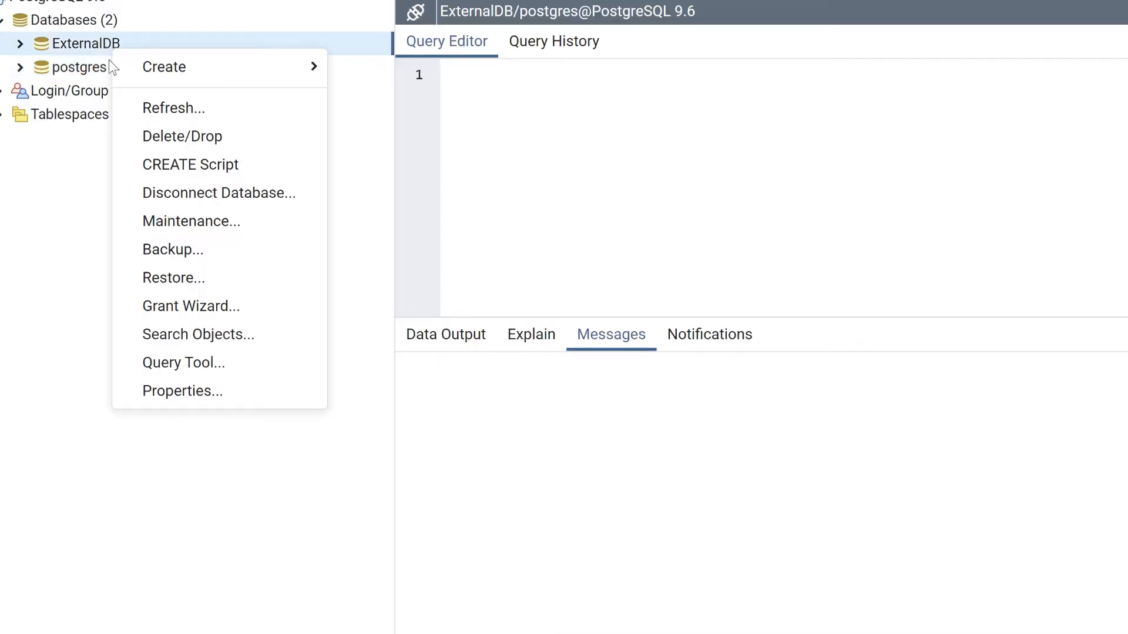
click(182, 393)
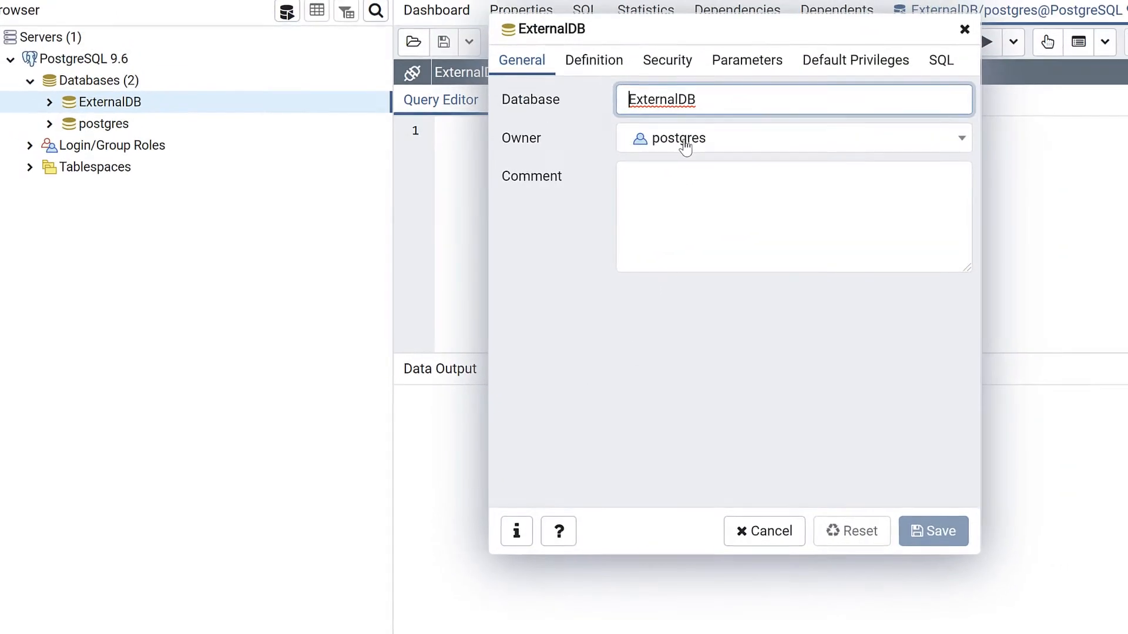
click(766, 531)
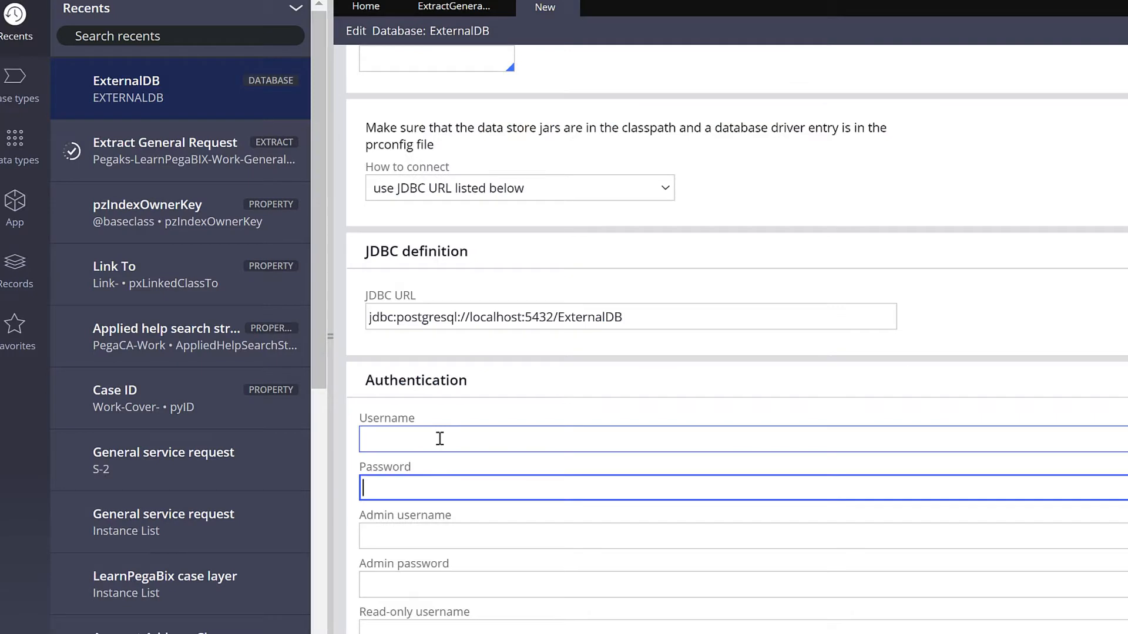
Enter postgres as the username and fill in the database password in the Pega record's authentication details, and save the record.
click(439, 438)
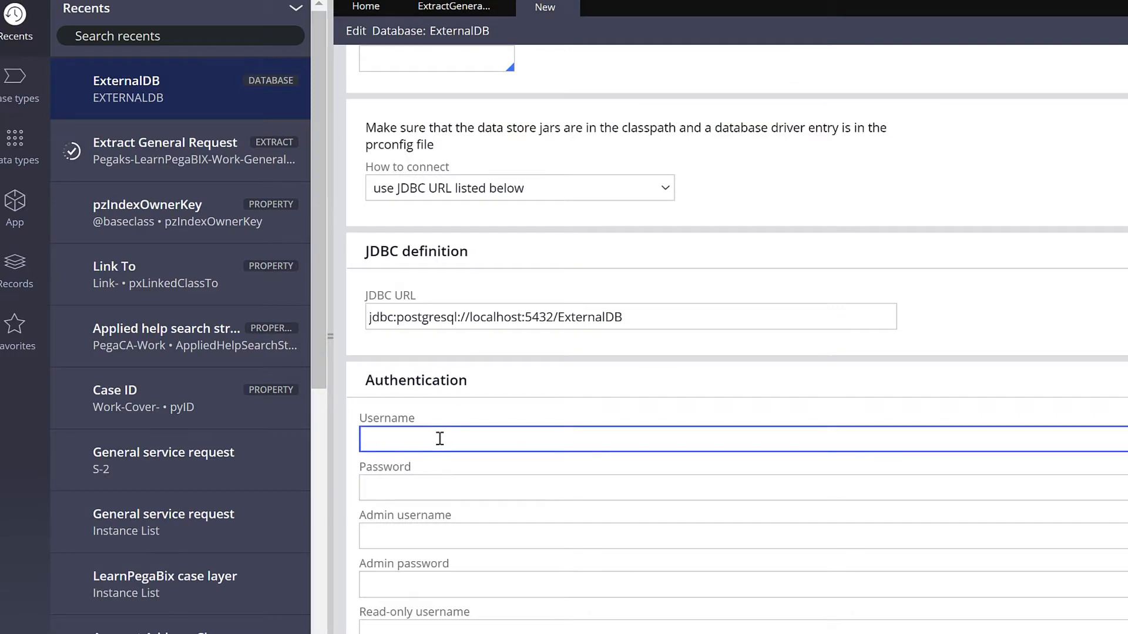
text(postgres)
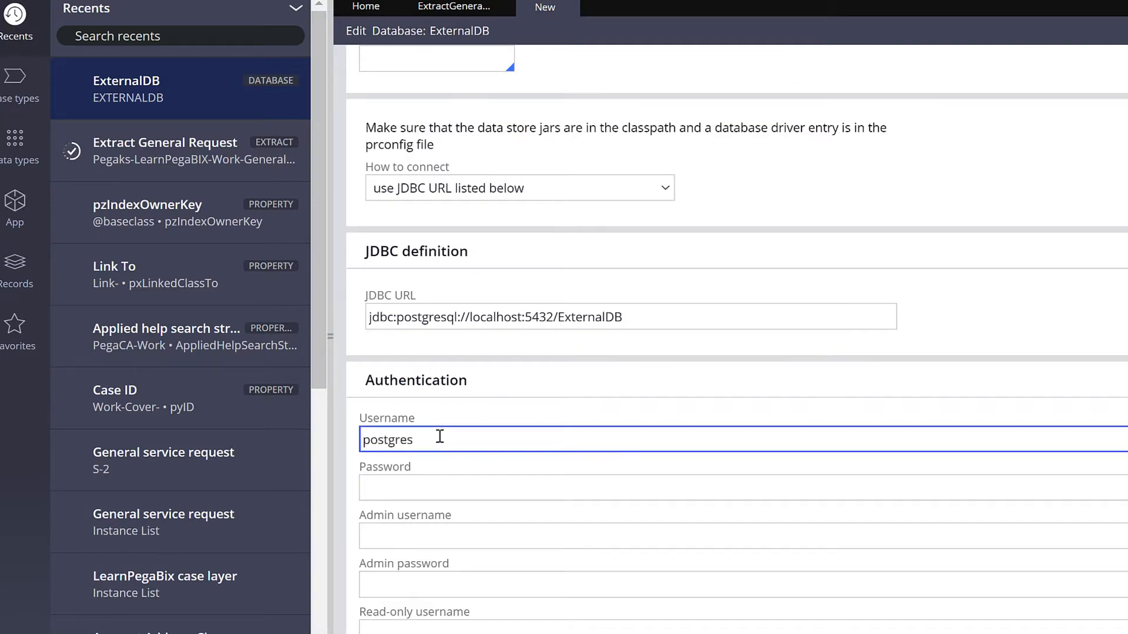
click(447, 482)
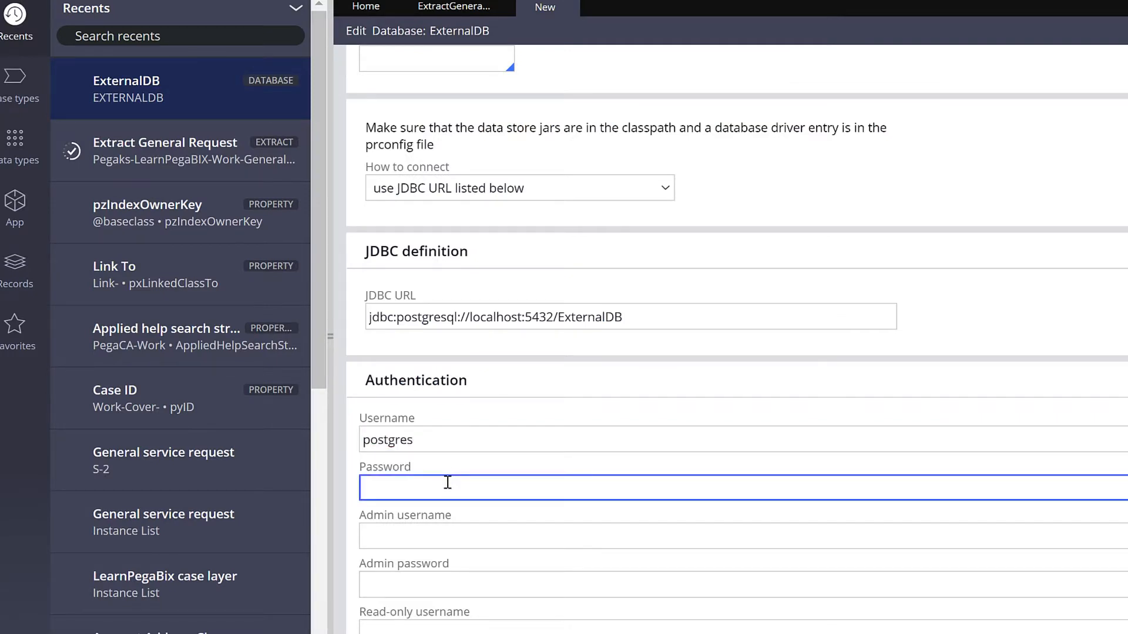
text(••••••••)
key(Tab)
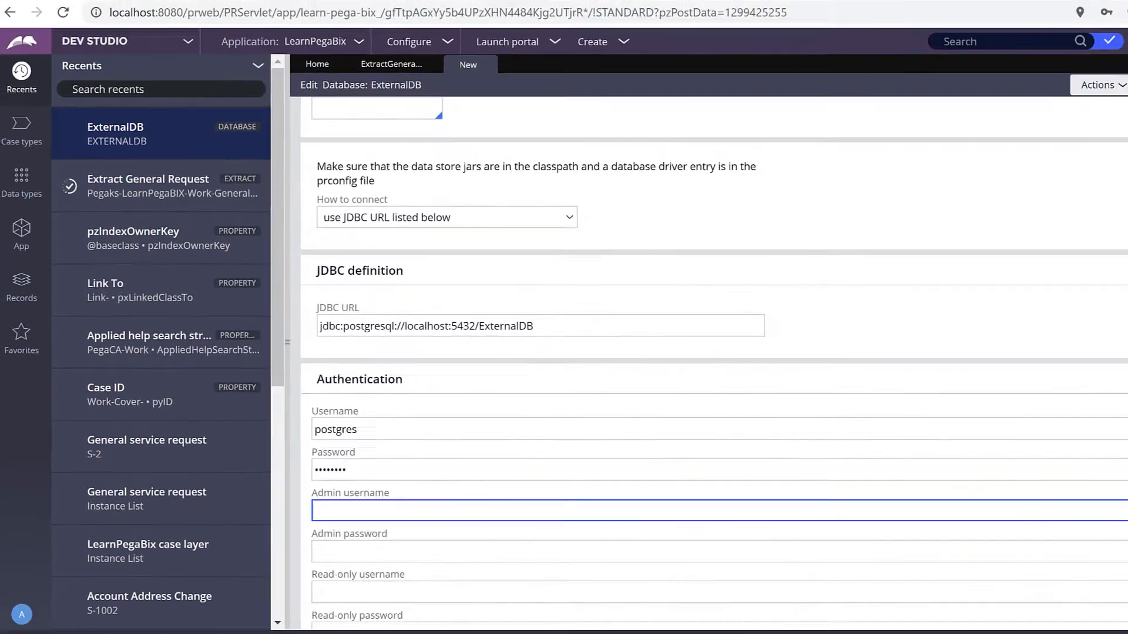
click(1051, 119)
Run the connection test for the ExternalDB database record and return to the record.
scroll(745, 390, down, 5)
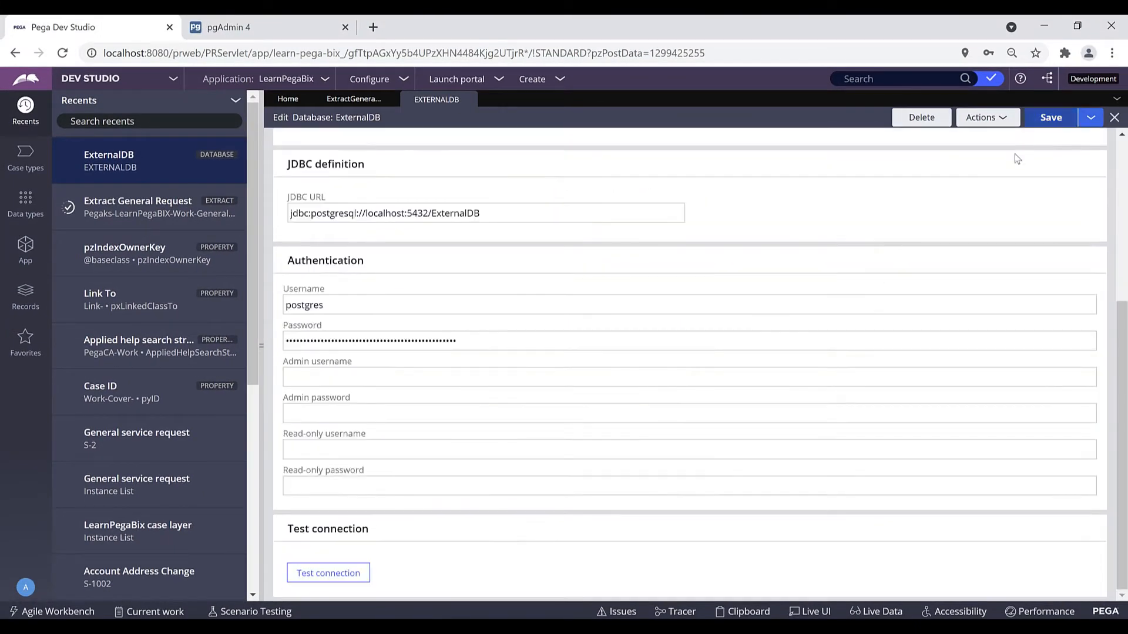
click(721, 405)
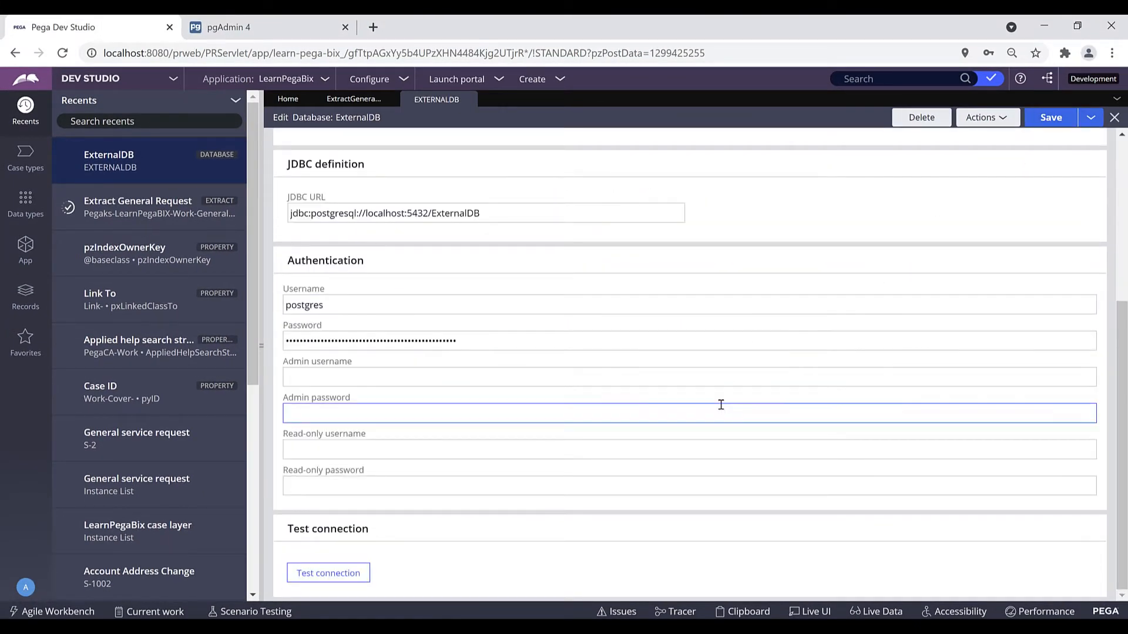
click(331, 574)
key(ctrl+shift+Tab)
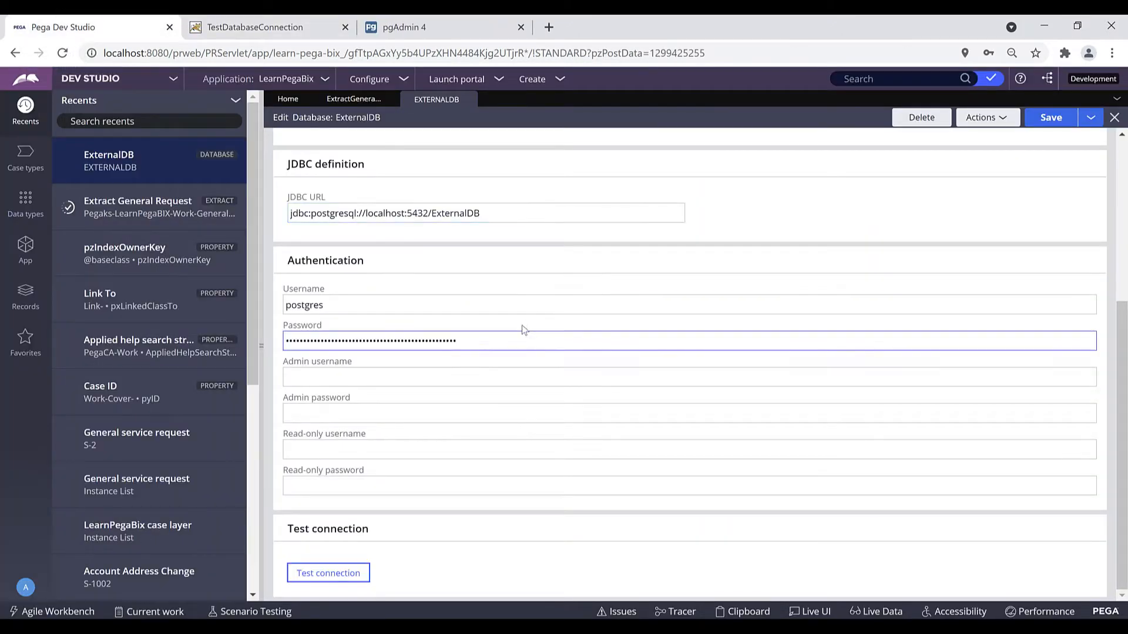
Return to the General Request extract and test connectivity to its output database.
scroll(524, 330, up, 5)
click(360, 101)
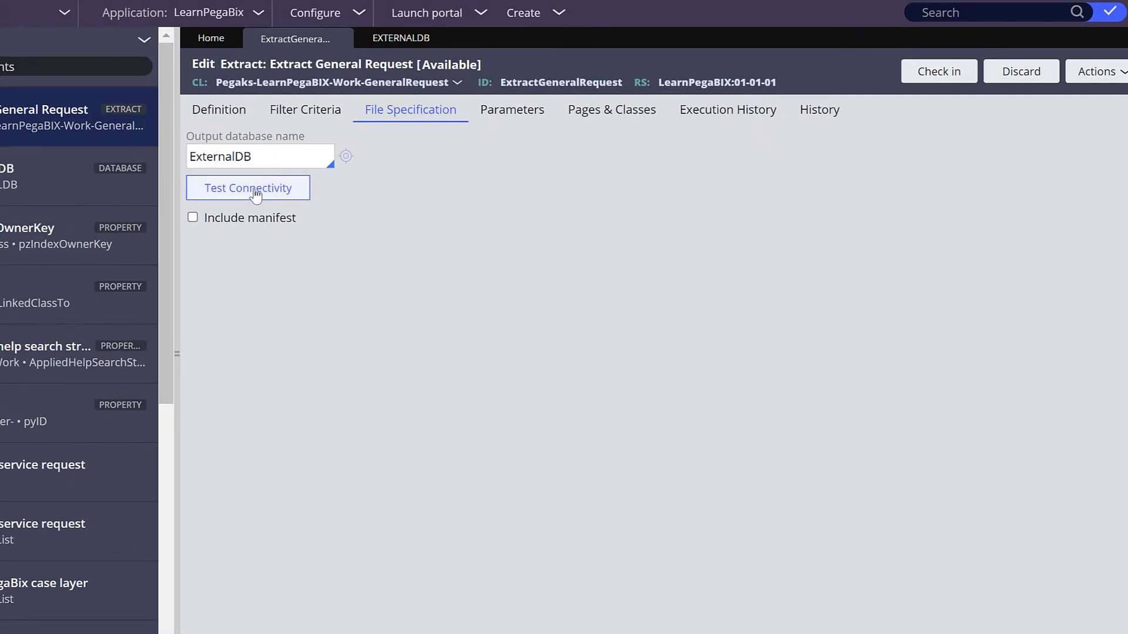
click(264, 193)
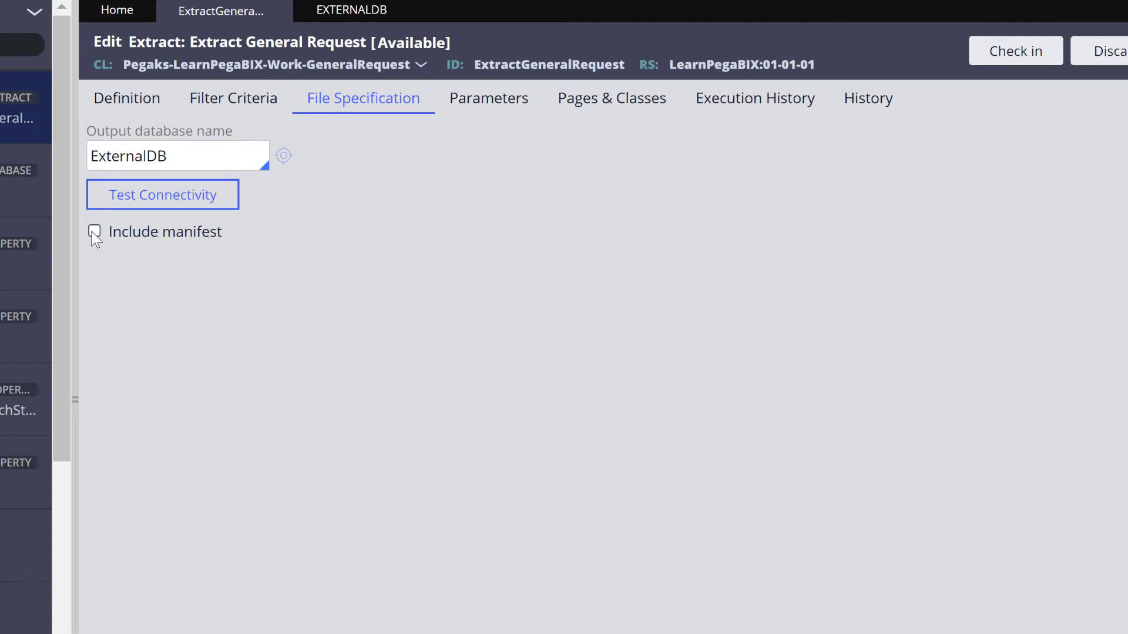
Include a manifest in Database Schema format with ExternalDB as its output database, and test the manifest's connectivity.
click(95, 233)
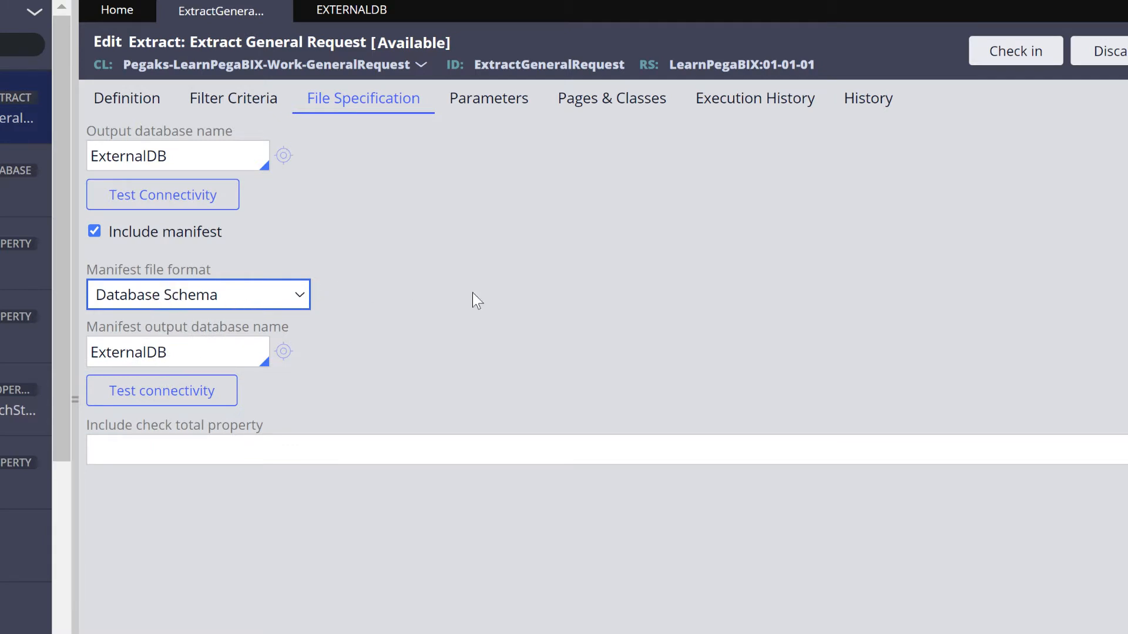
click(680, 393)
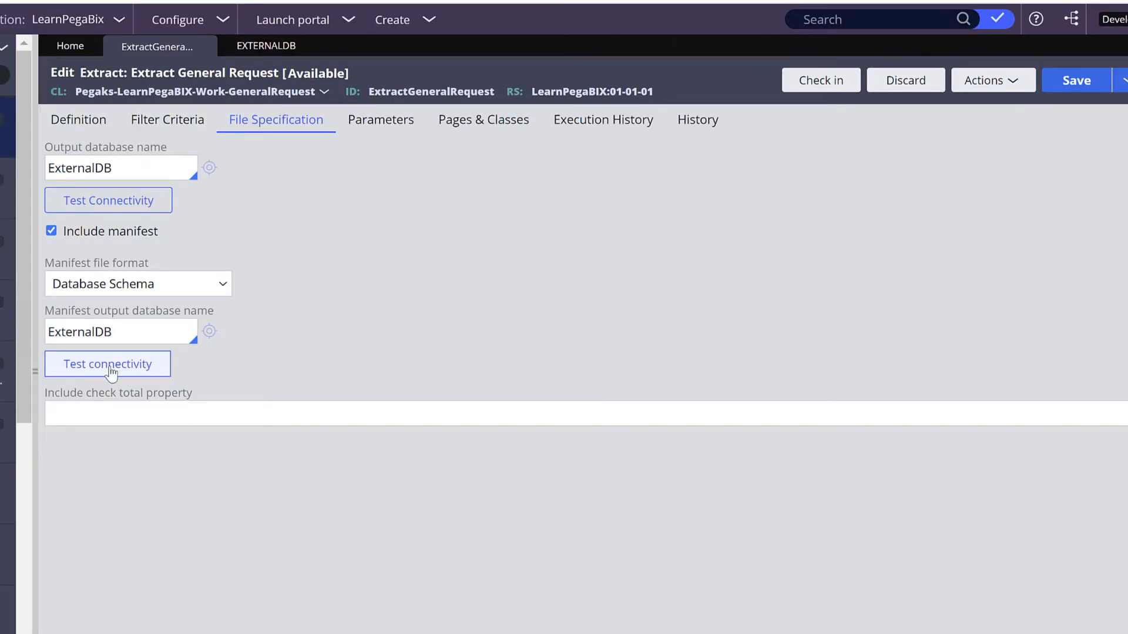
click(110, 370)
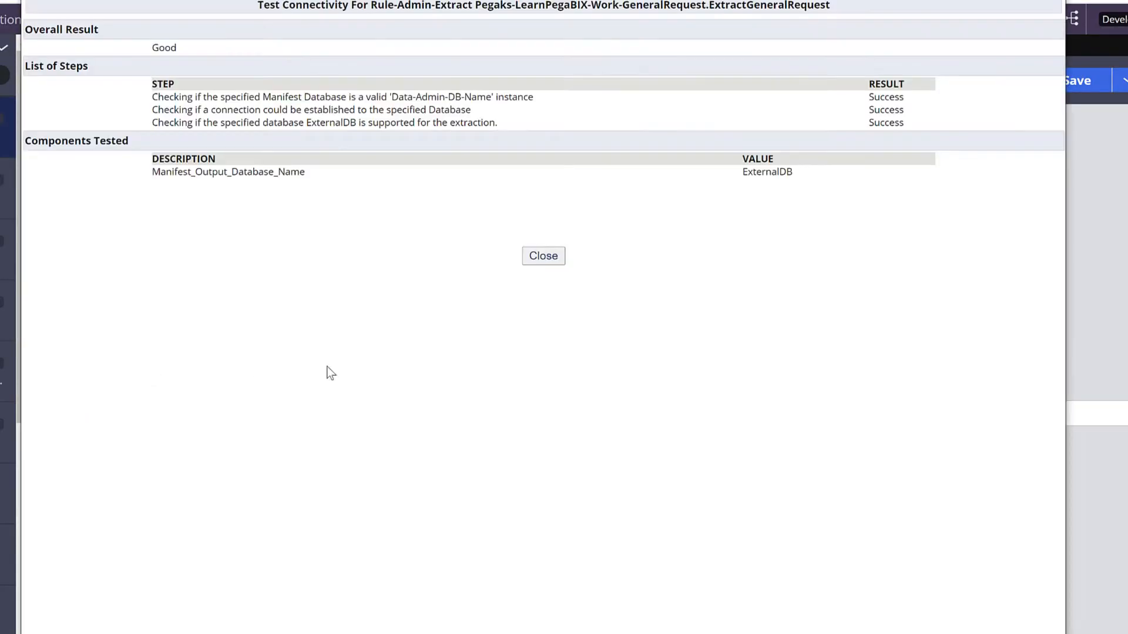
click(544, 256)
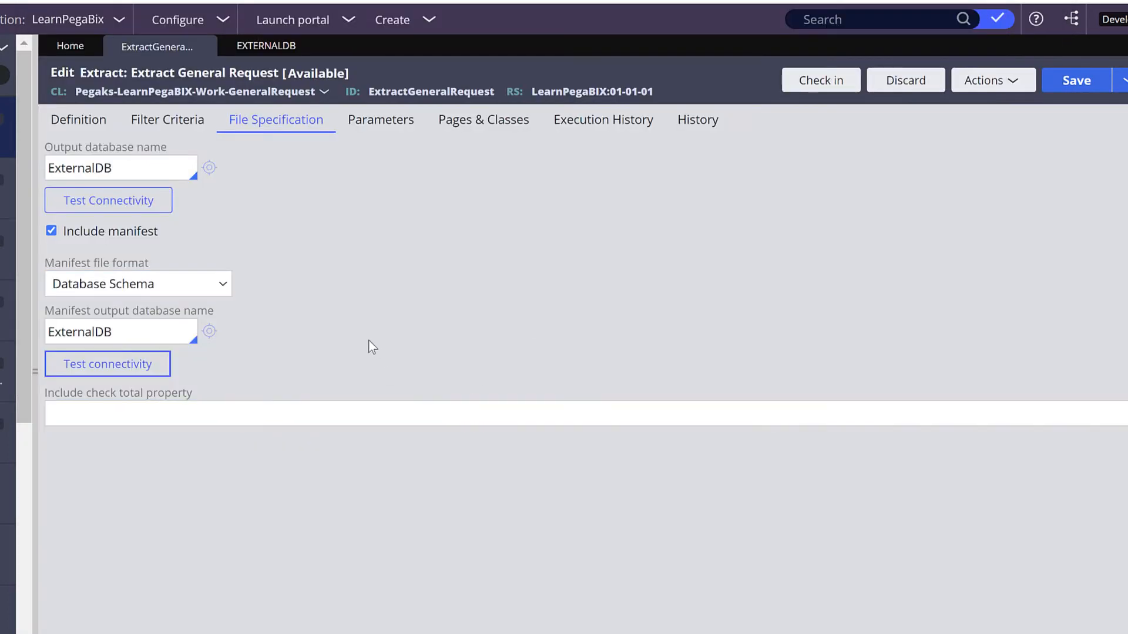
Review the target table configured for the Pegaks-LearnPegaBIX-Work-GeneralRequest class in the extract definition, and close its property configuration.
click(89, 123)
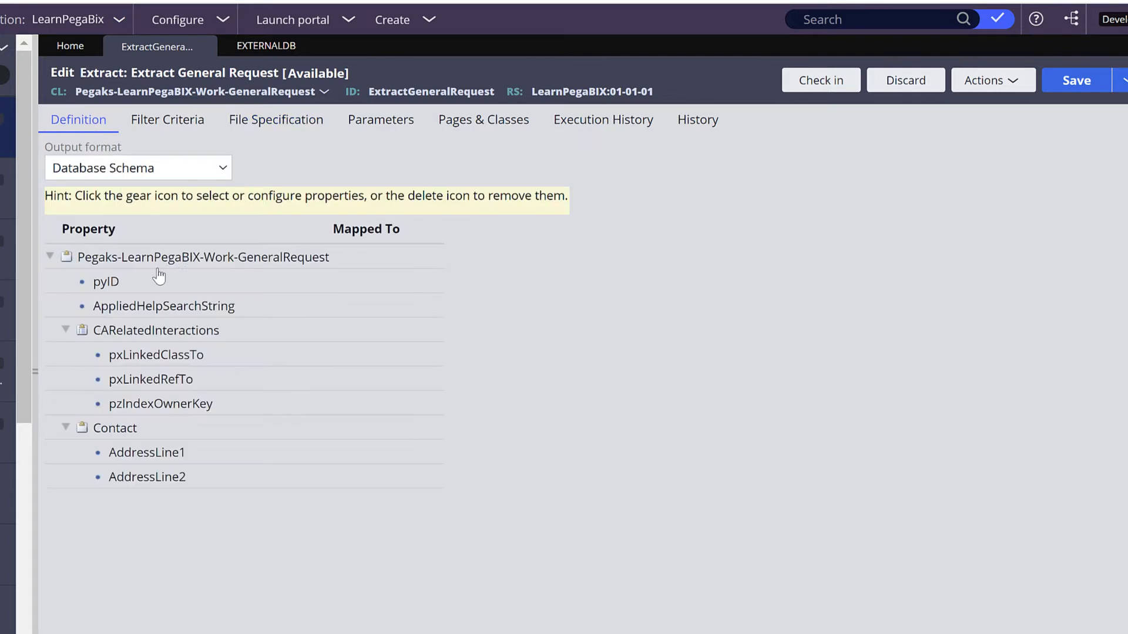
click(410, 263)
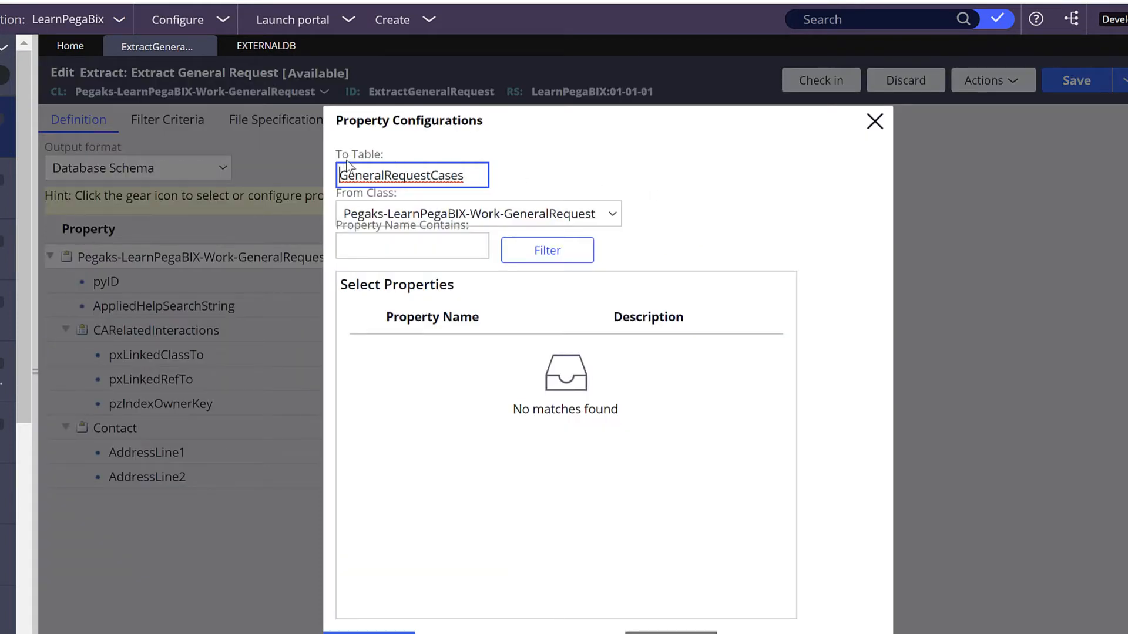
drag(380, 155, 338, 152)
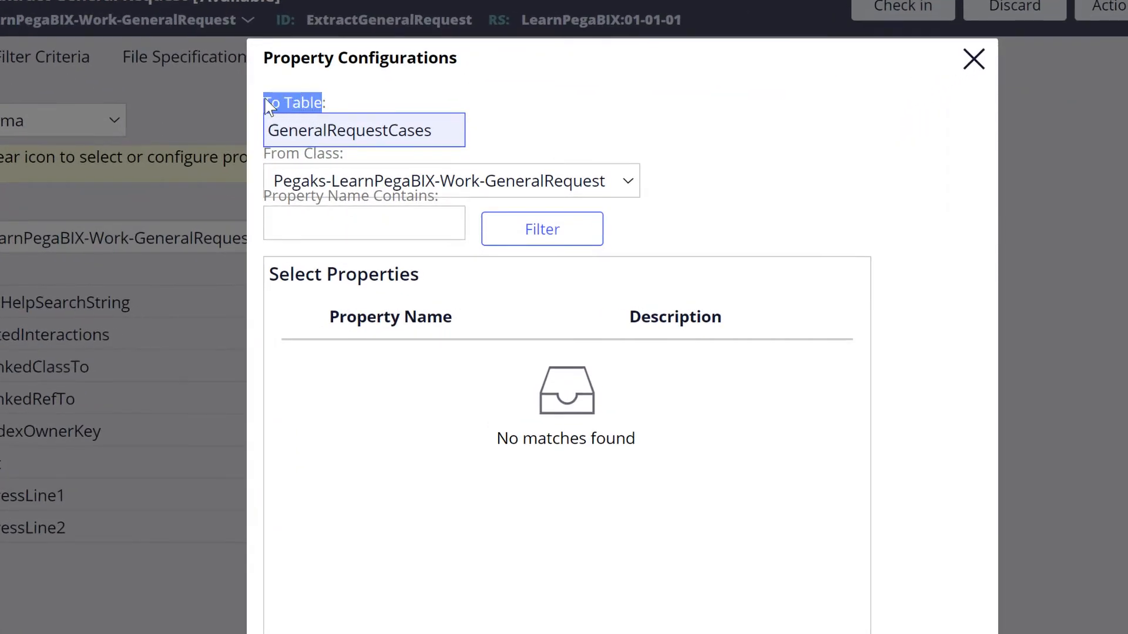
click(323, 119)
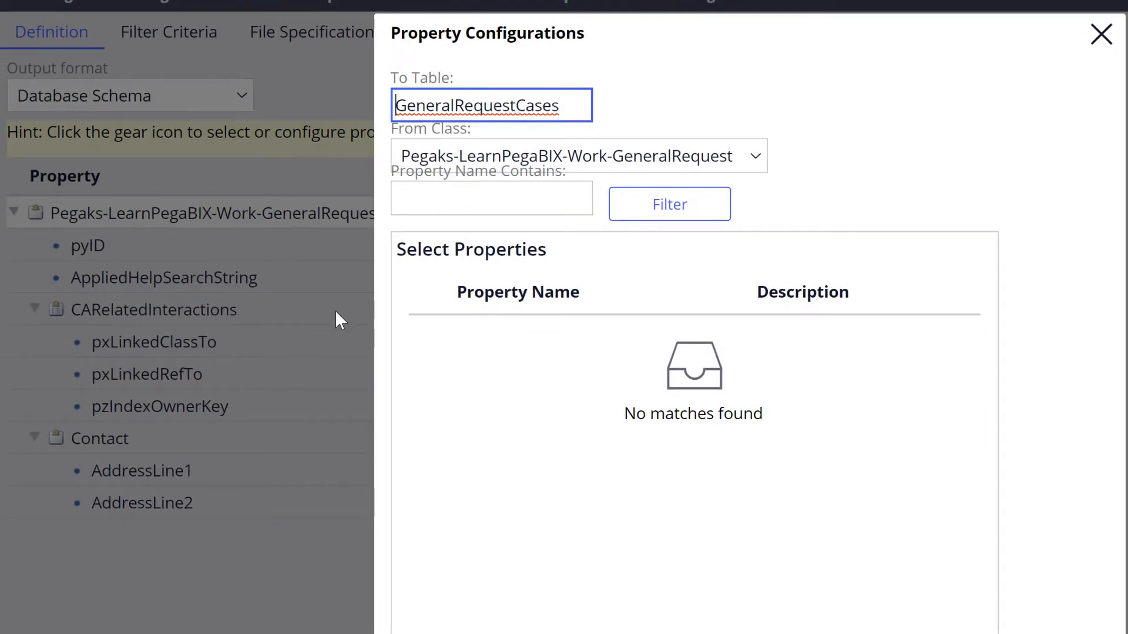
click(472, 108)
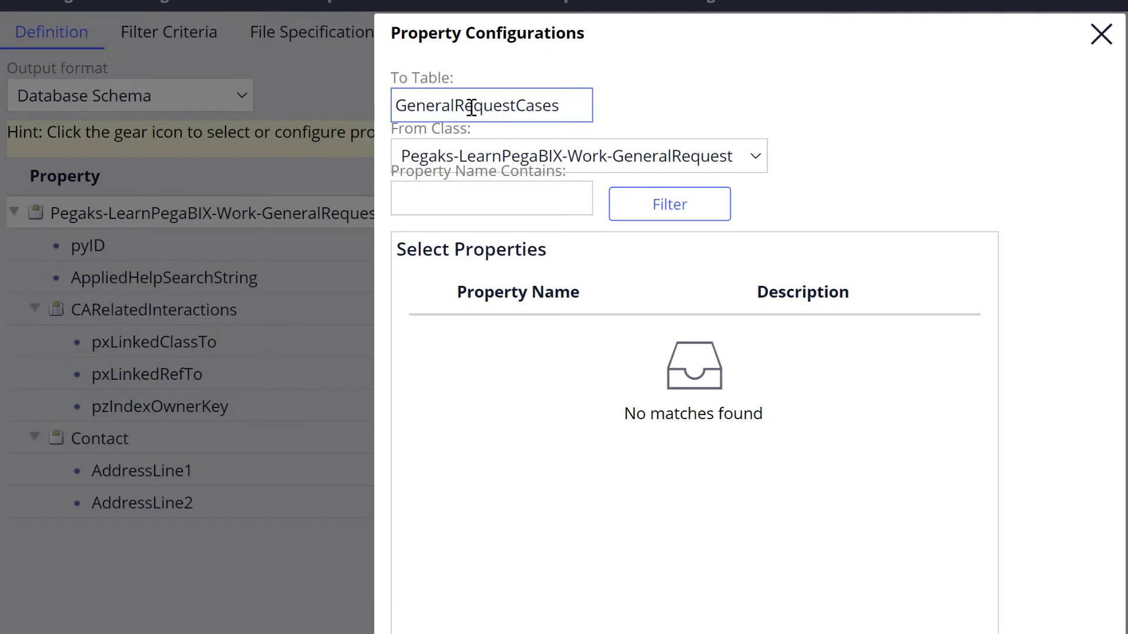
double_click(522, 107)
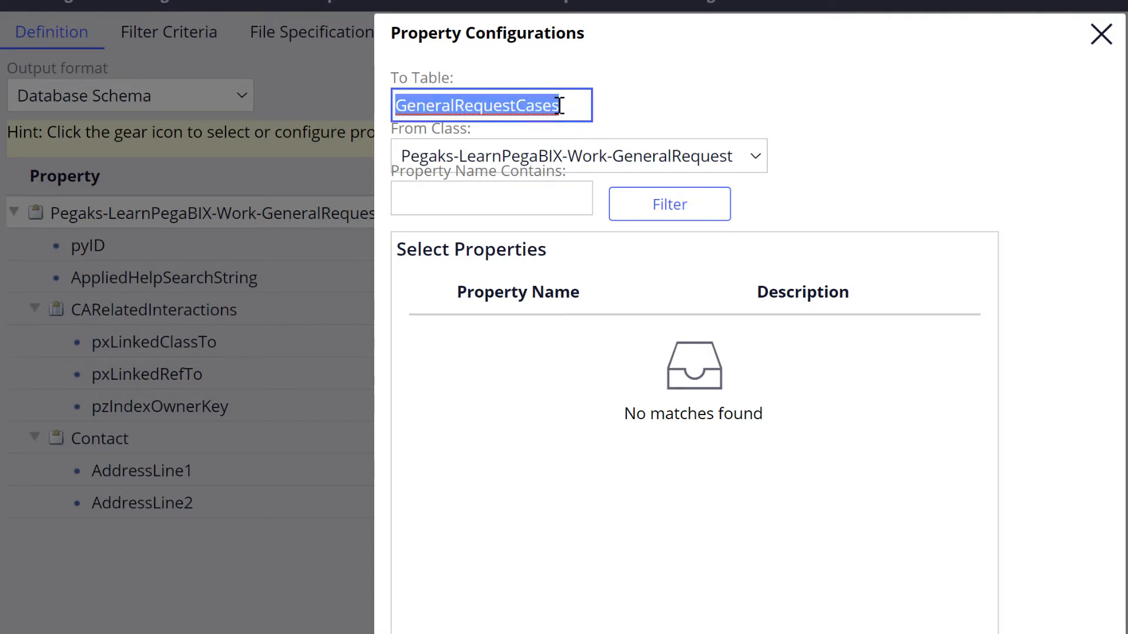
click(680, 111)
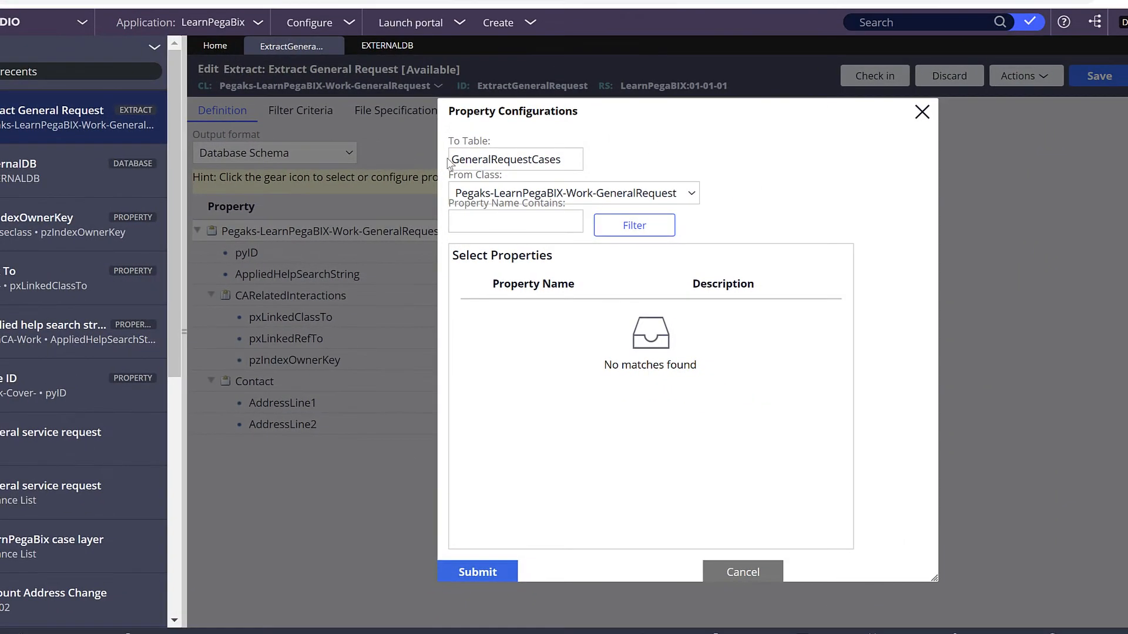
click(468, 605)
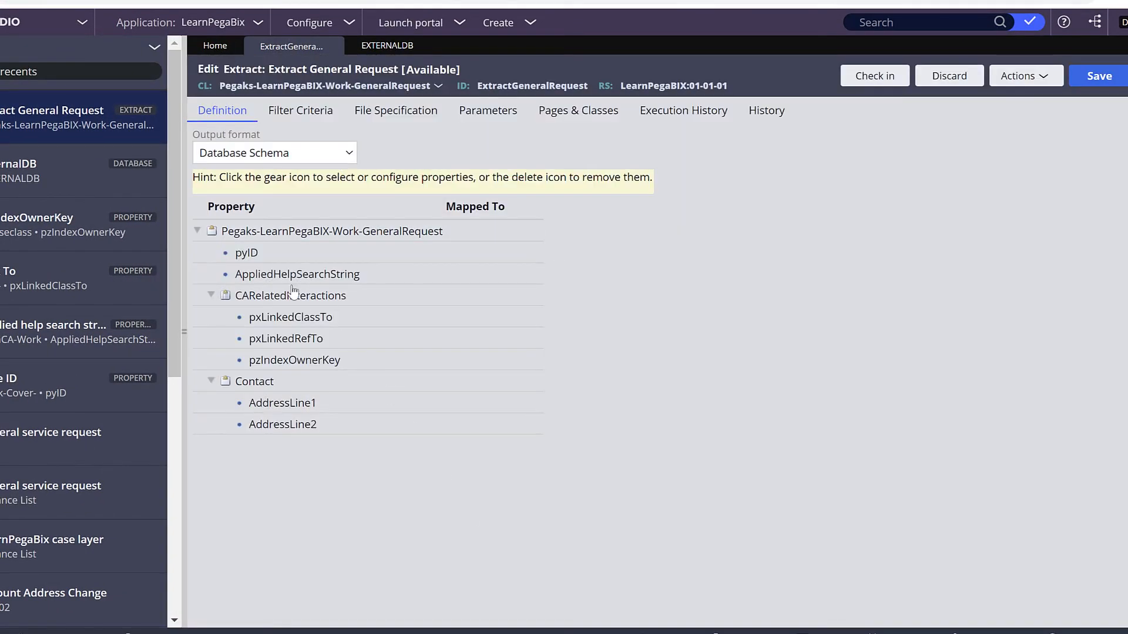
Review the property configurations of Contact and CARelatedInteractions, including the target table and key name of CARelatedInteractions, and return to the definition.
mouse_move(256, 384)
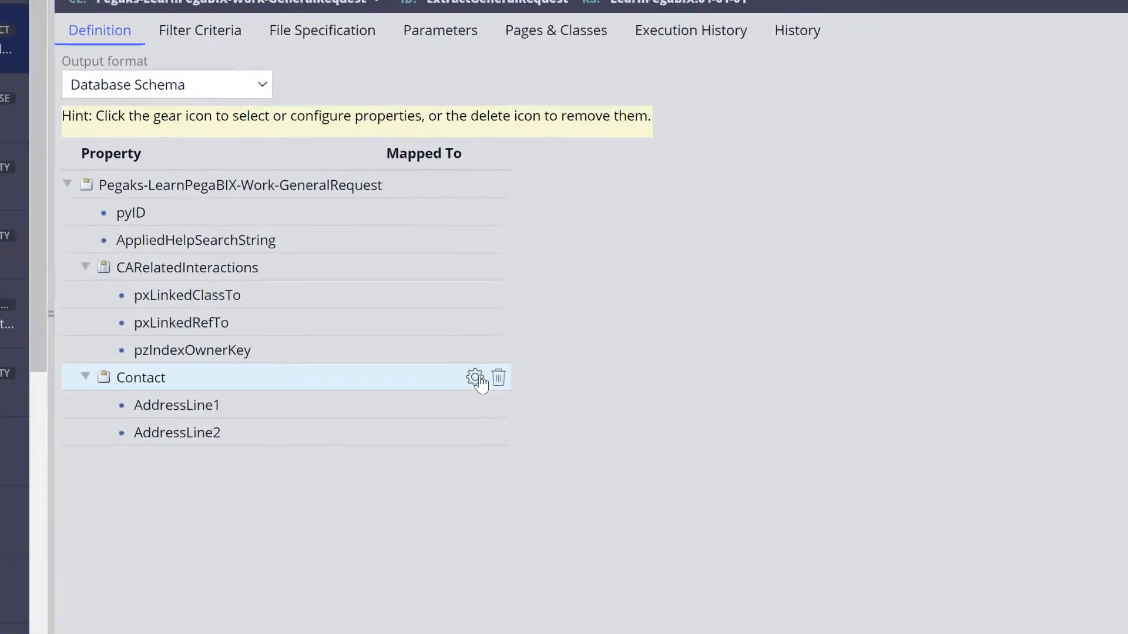
click(476, 378)
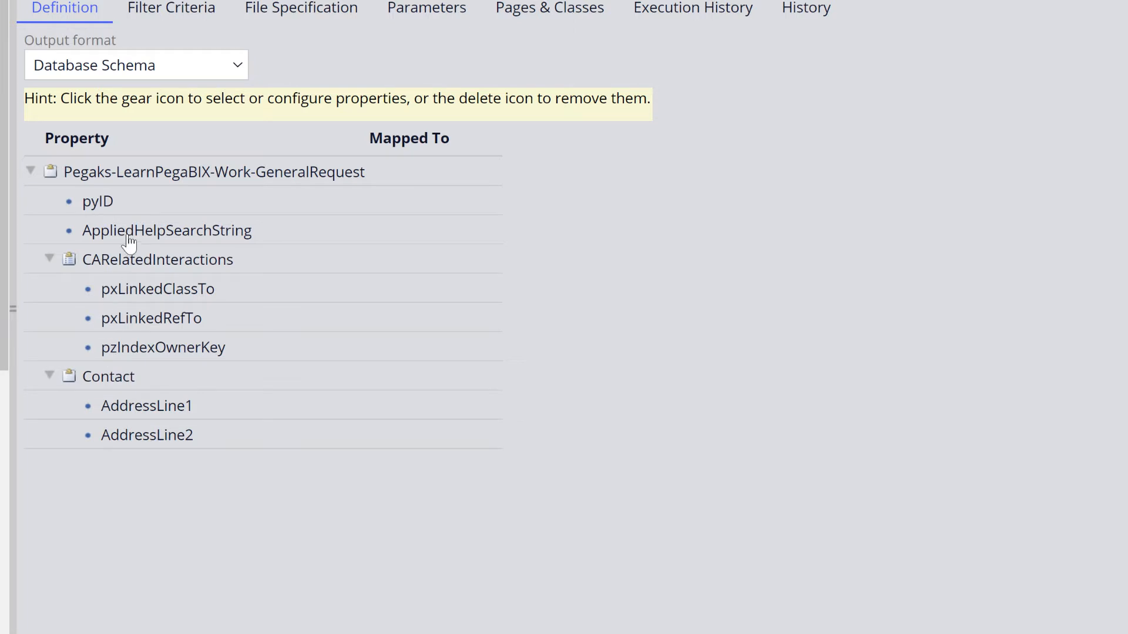
click(211, 175)
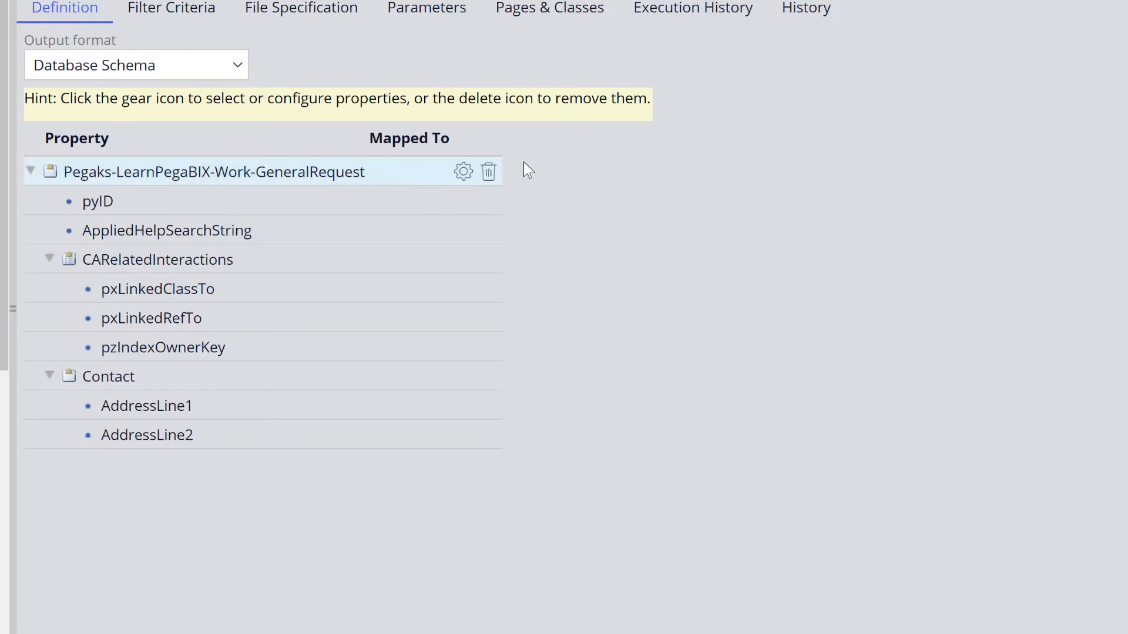
click(176, 261)
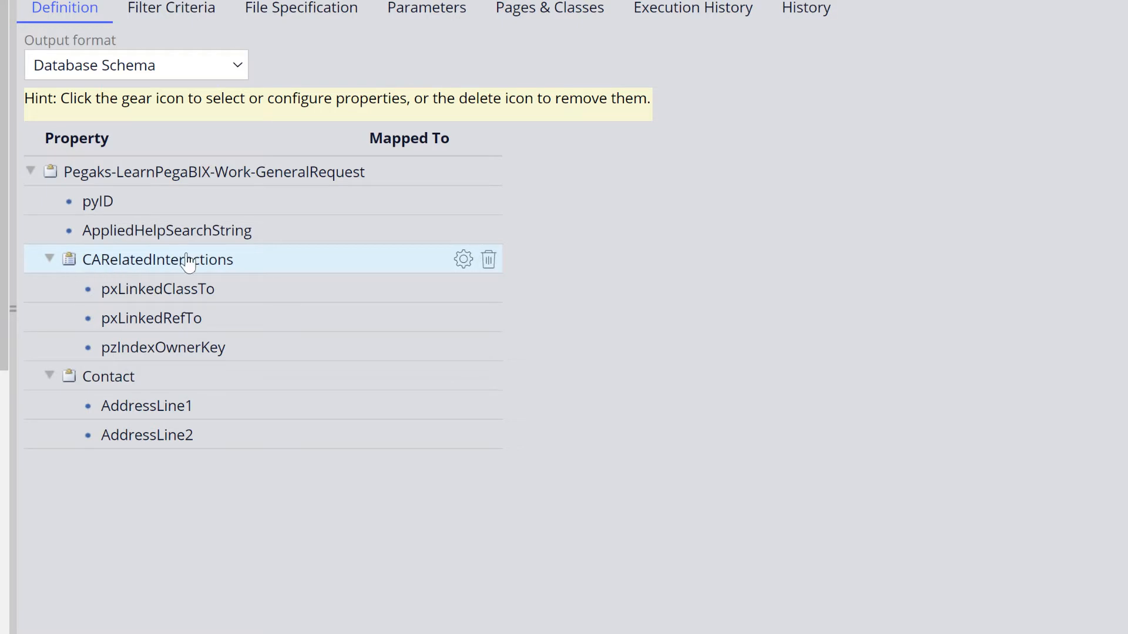
click(463, 259)
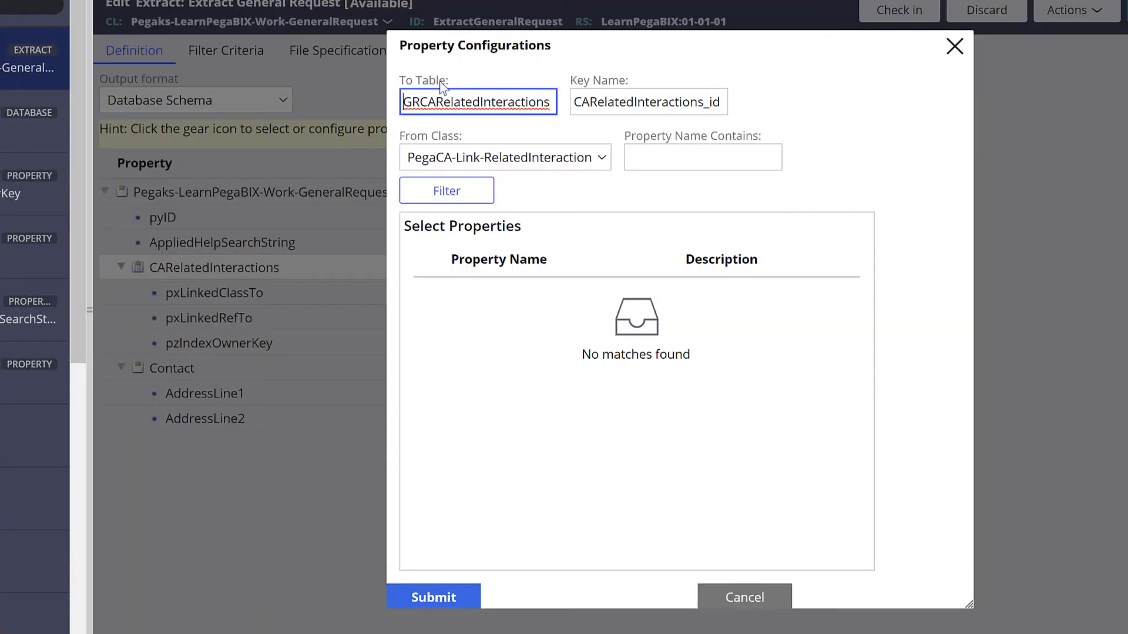
double_click(443, 105)
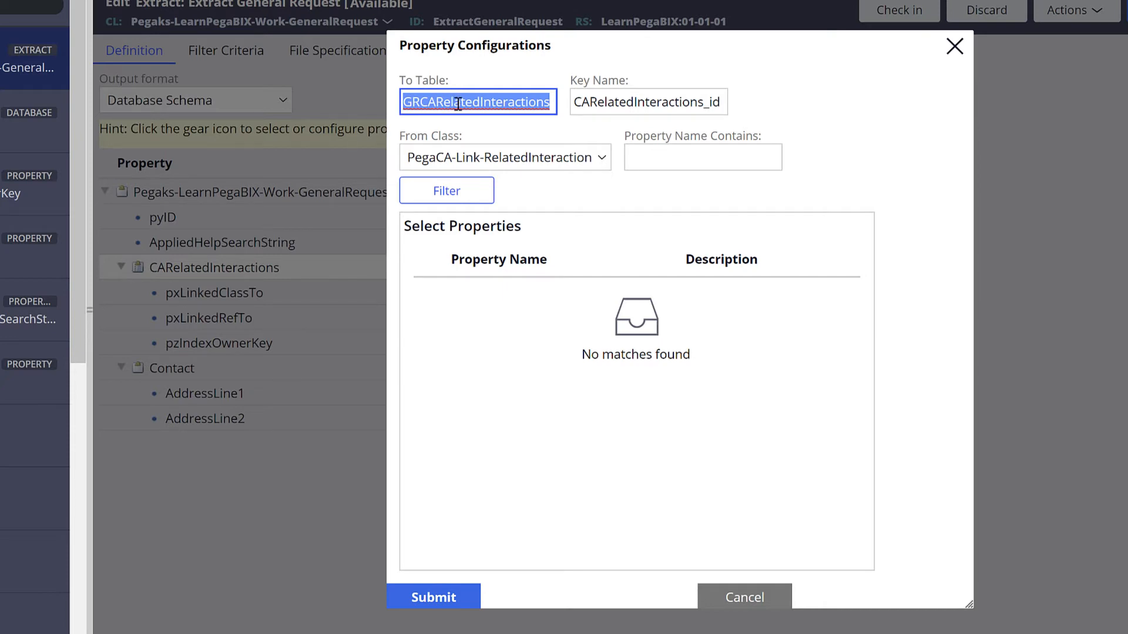
click(595, 91)
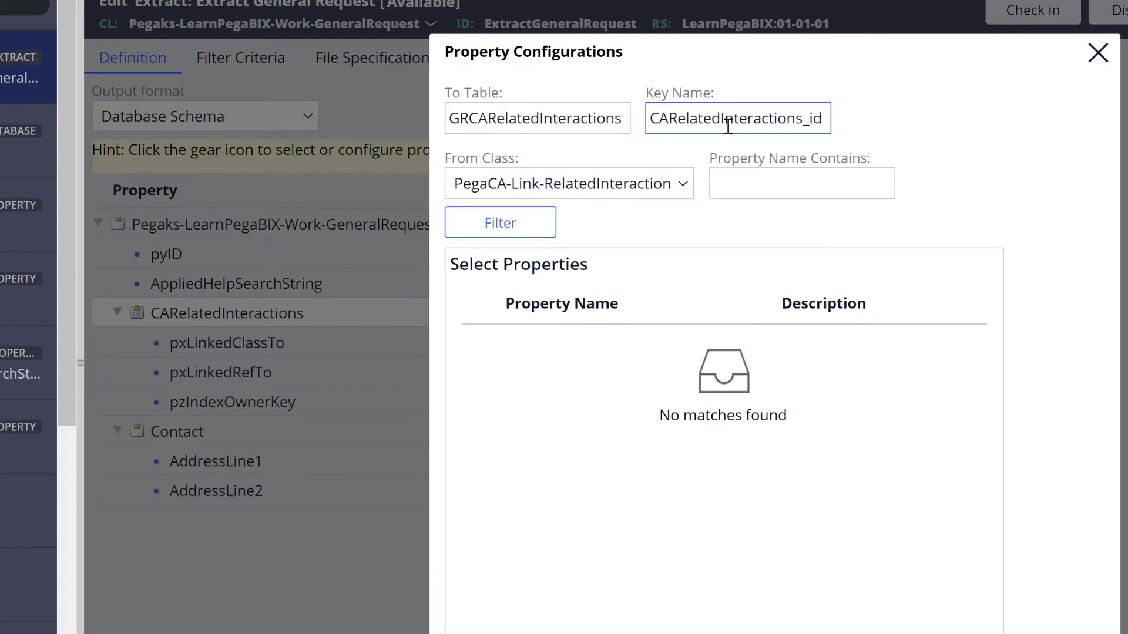
click(878, 117)
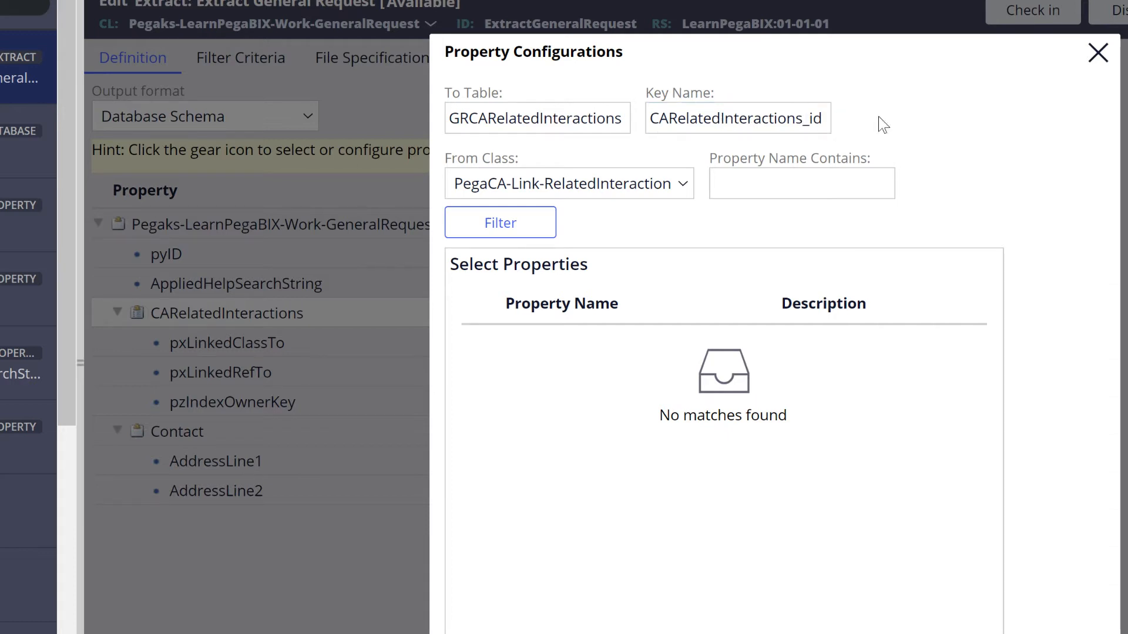
click(1034, 633)
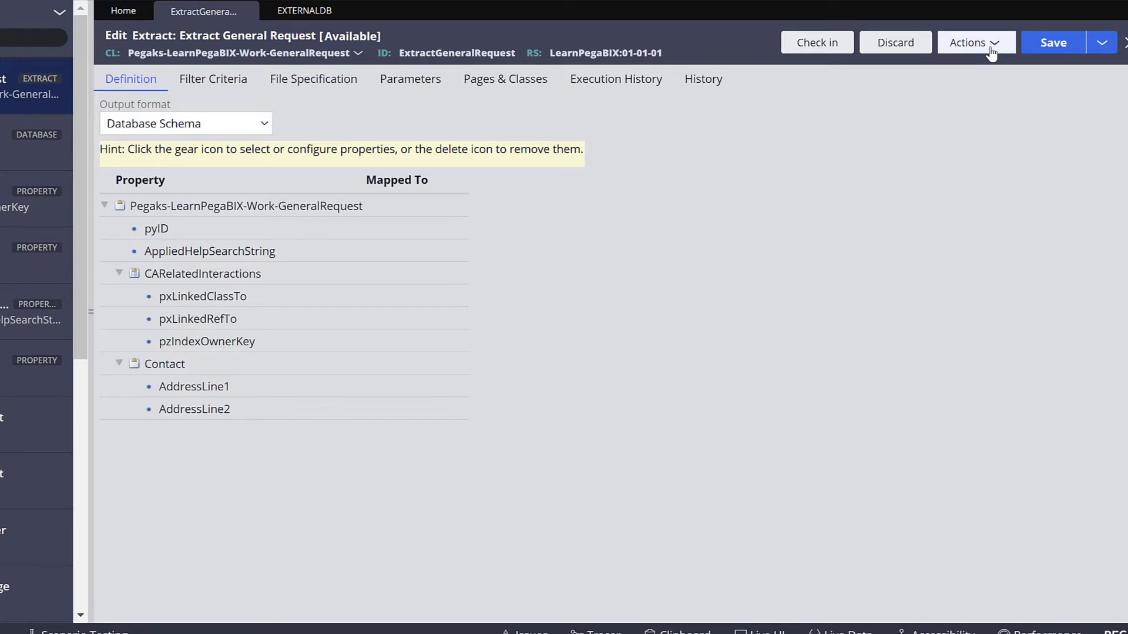
Open the run parameters for the General Request extract and enable generation of both the schema DDL and the manifest schema DDL.
click(990, 52)
click(990, 66)
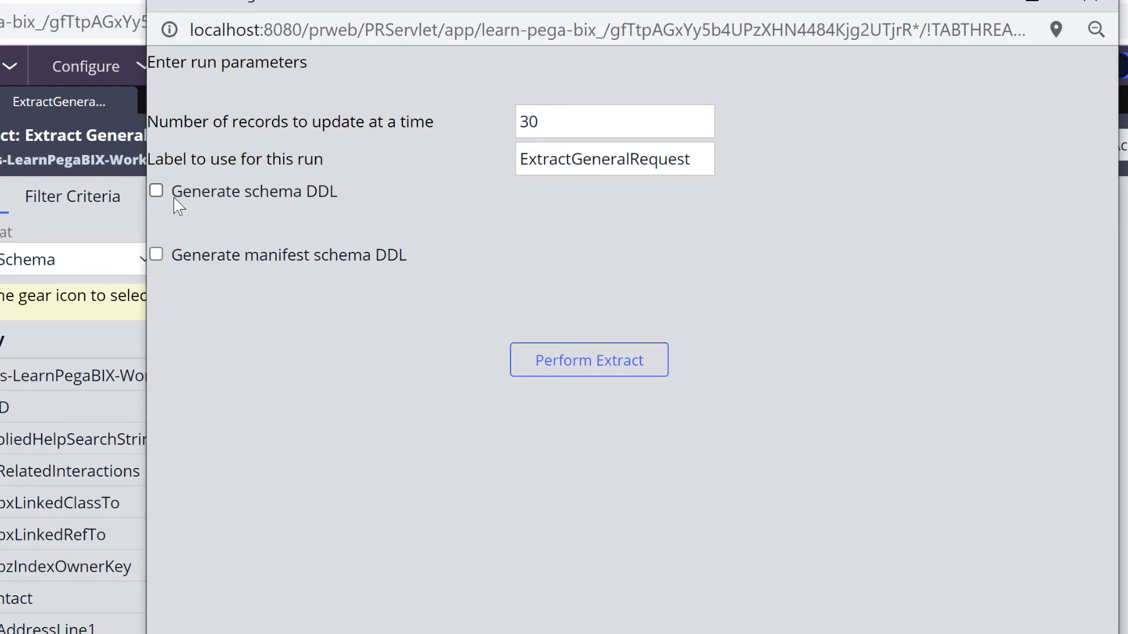
click(156, 192)
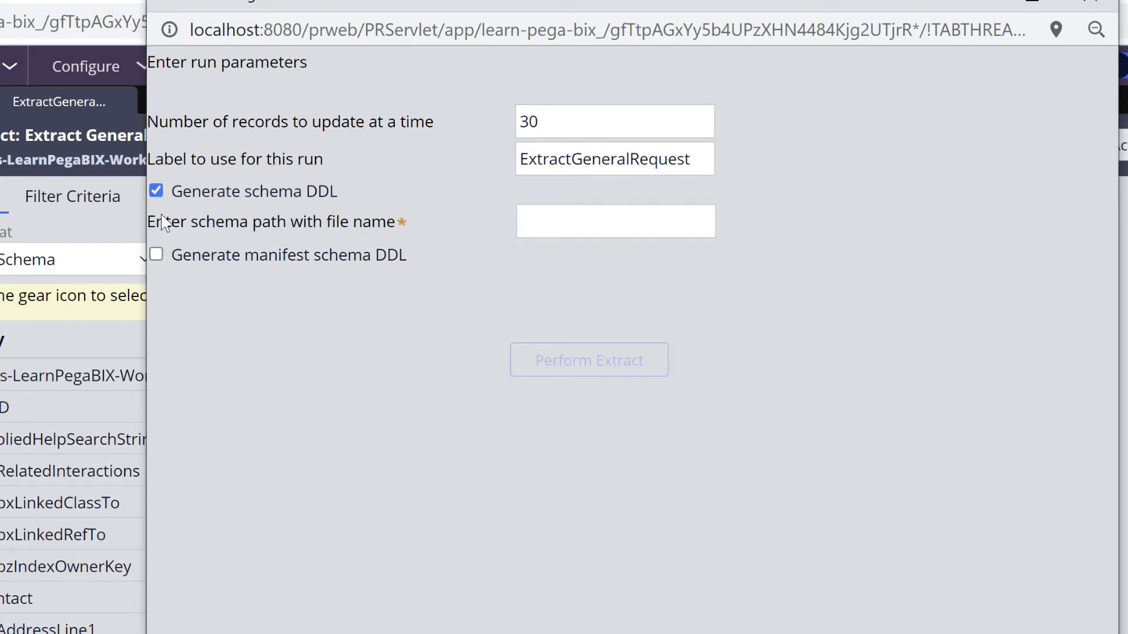
click(157, 255)
Set the schema path with file name to C:\PRPCPersonalEdition\GeneralRequestDDL, copying the folder path from File Explorer.
click(549, 221)
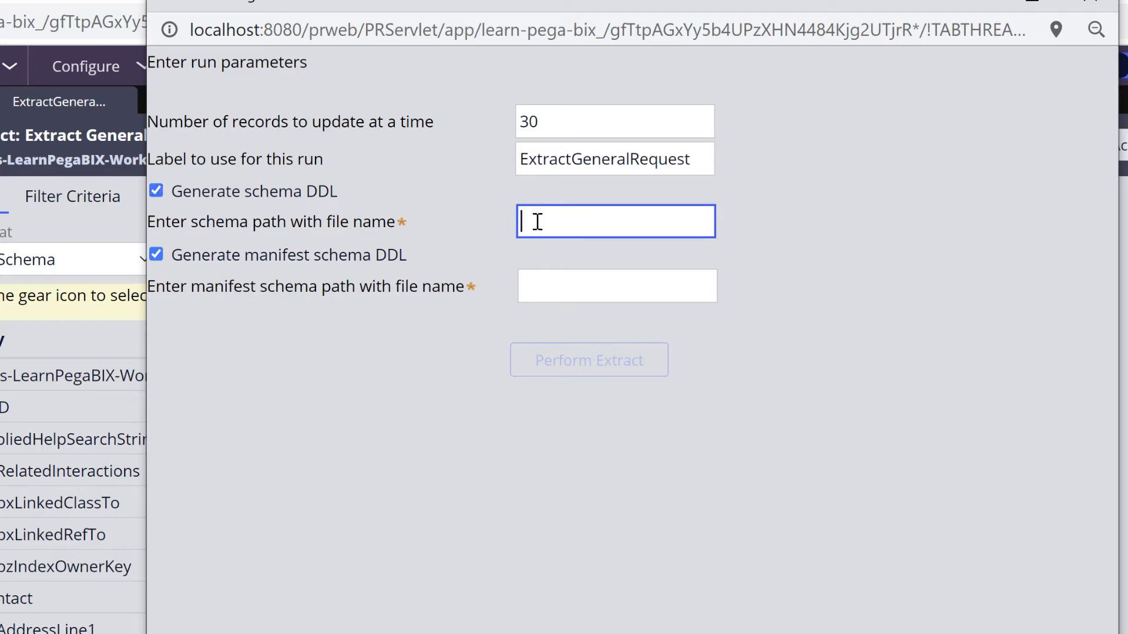
click(598, 628)
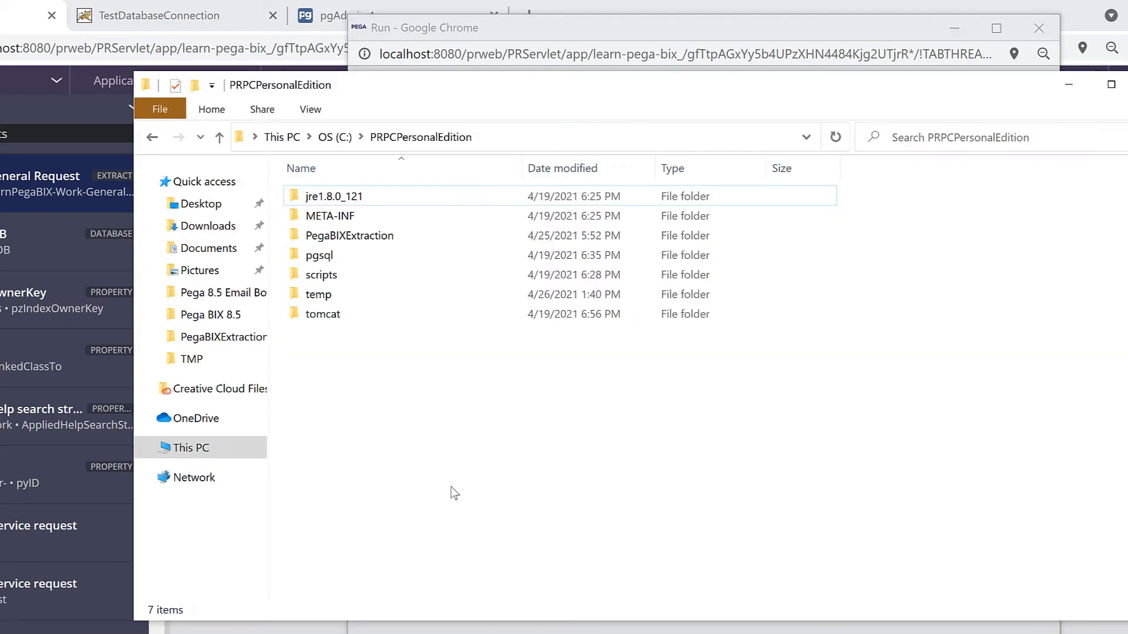
click(507, 140)
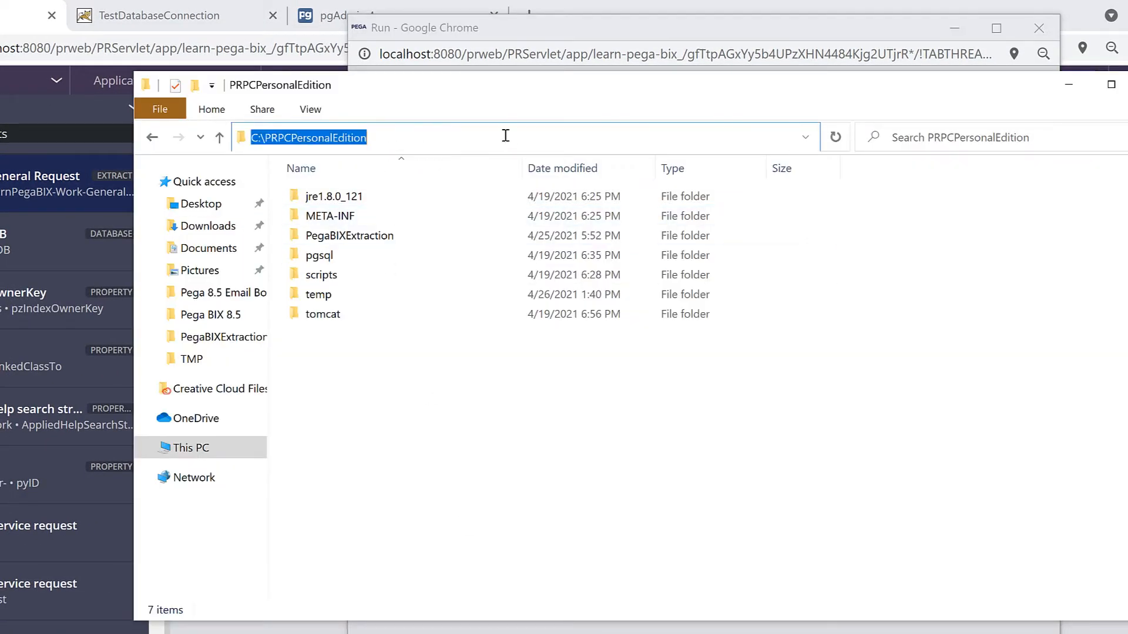
key(ctrl+c)
key(alt+Tab)
key(ctrl+v)
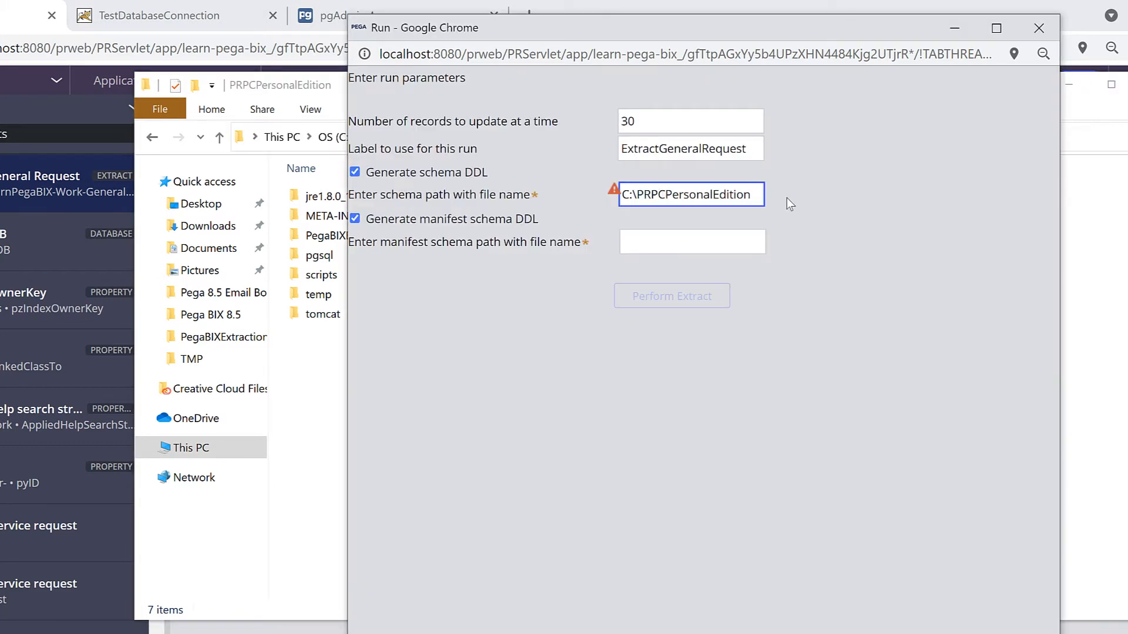
text(\GeneralRequestDDL)
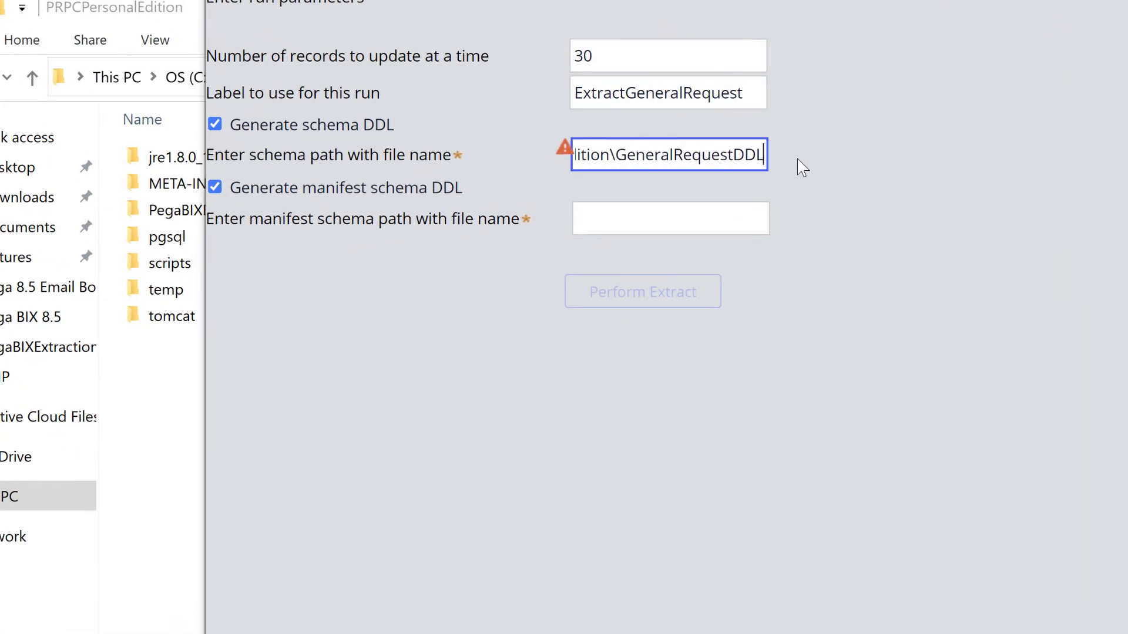
click(820, 191)
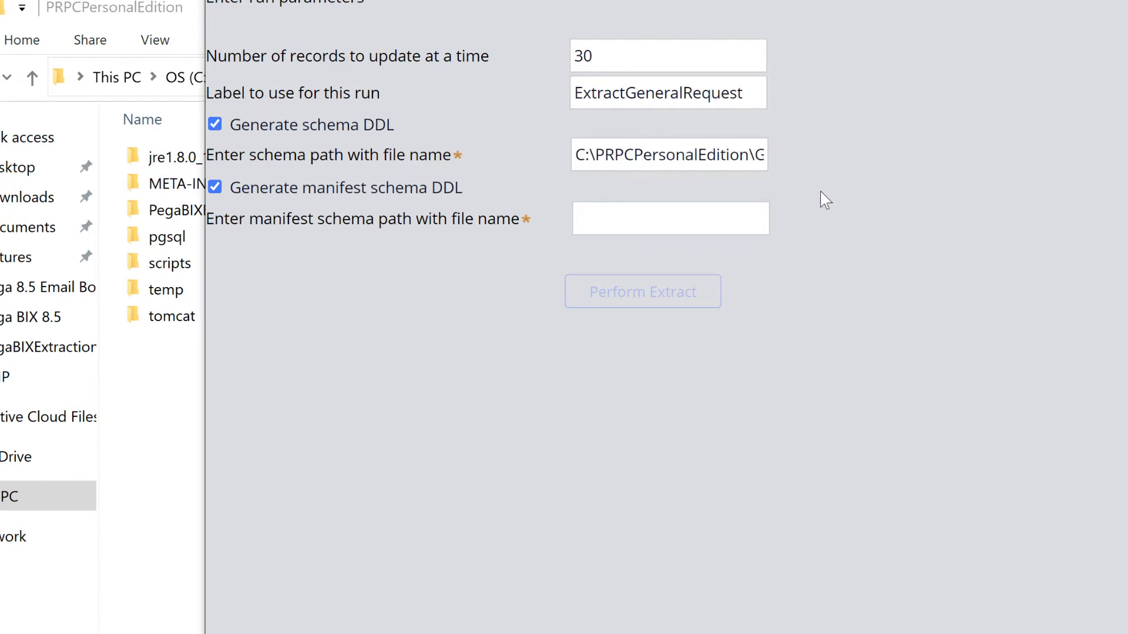
Reuse the schema path for the manifest schema path, setting it to C:\PRPCPersonalEdition\GeneralRequestManifestDDL.
click(704, 153)
key(ctrl+a)
key(ctrl+c)
click(718, 224)
key(ctrl+v)
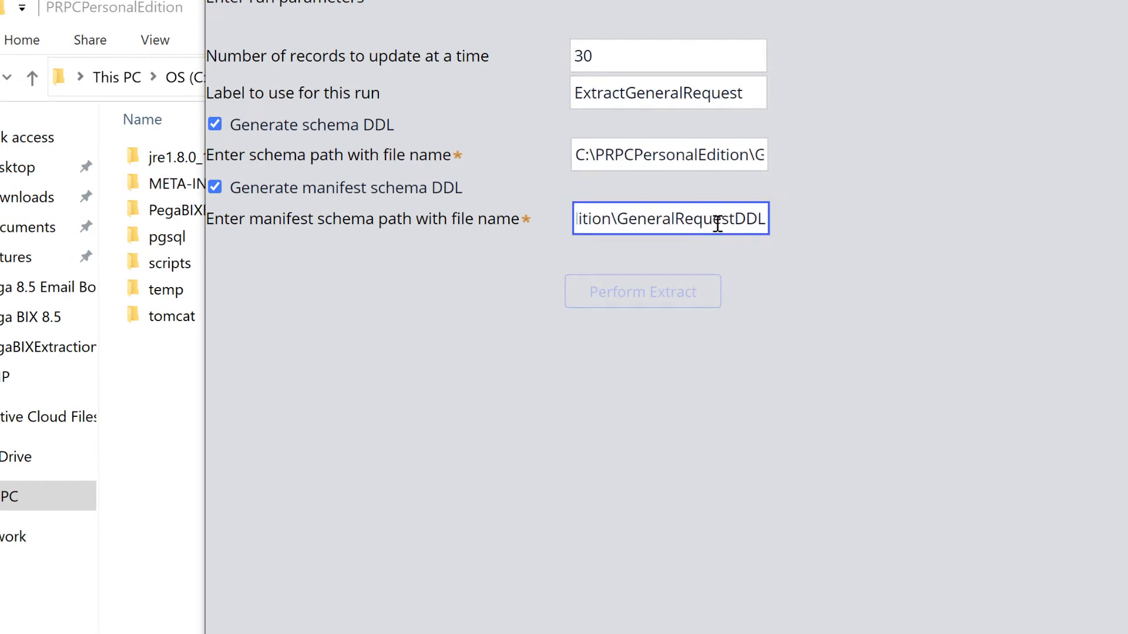
drag(735, 219, 784, 231)
text(ManifestDDL)
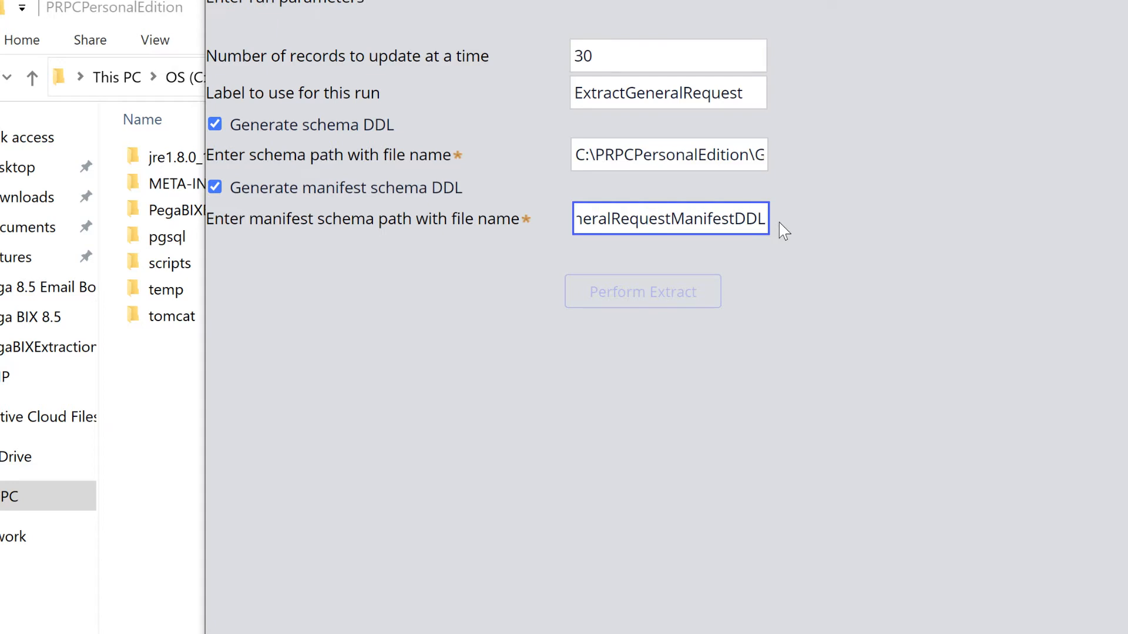
click(791, 269)
Perform the extract to generate the schema and manifest DDL files, and check the reported output path.
click(627, 155)
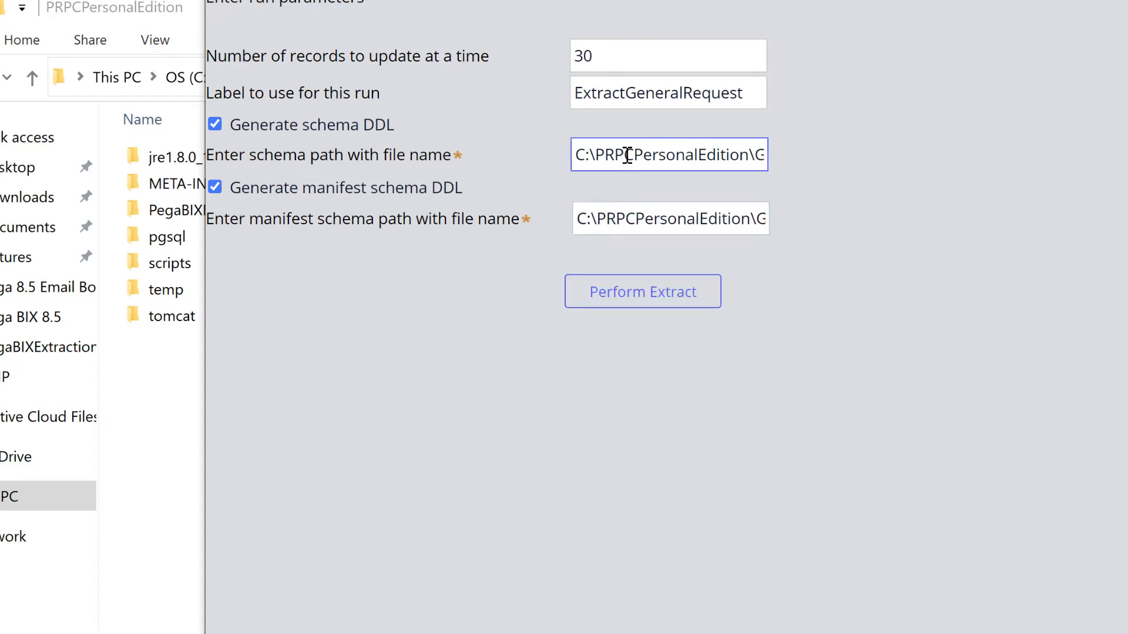
click(803, 292)
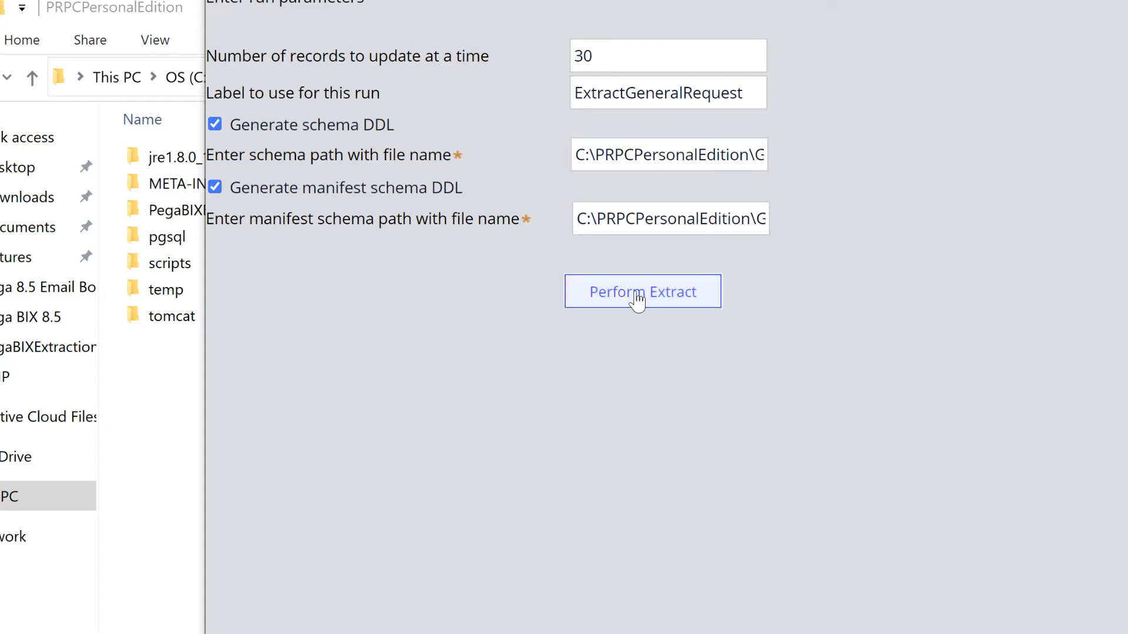
click(638, 298)
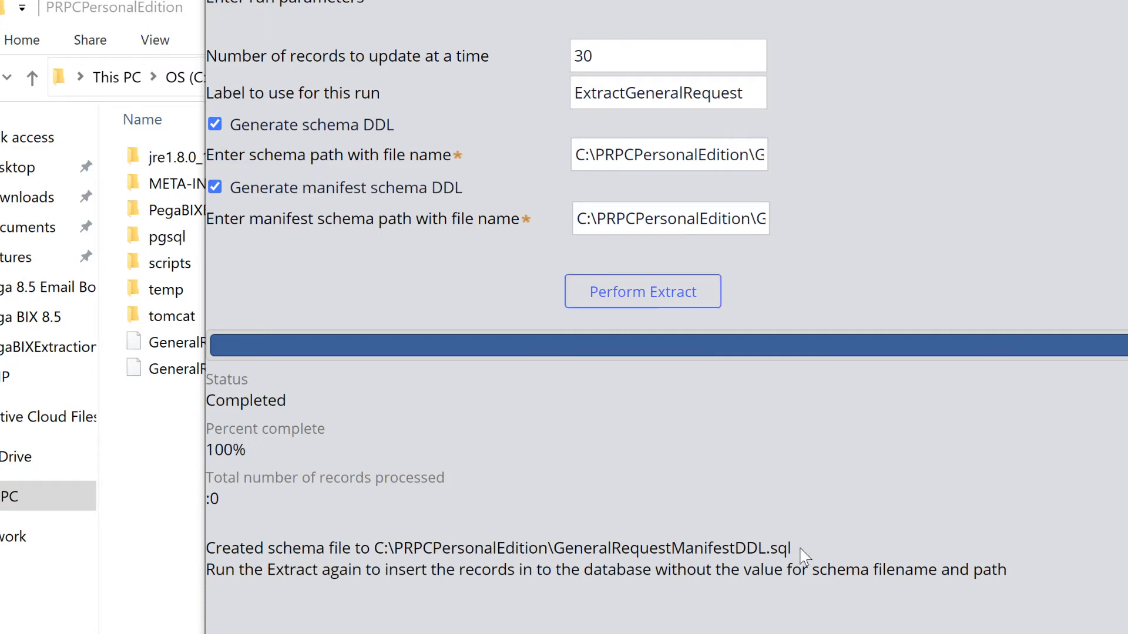
drag(804, 555, 549, 555)
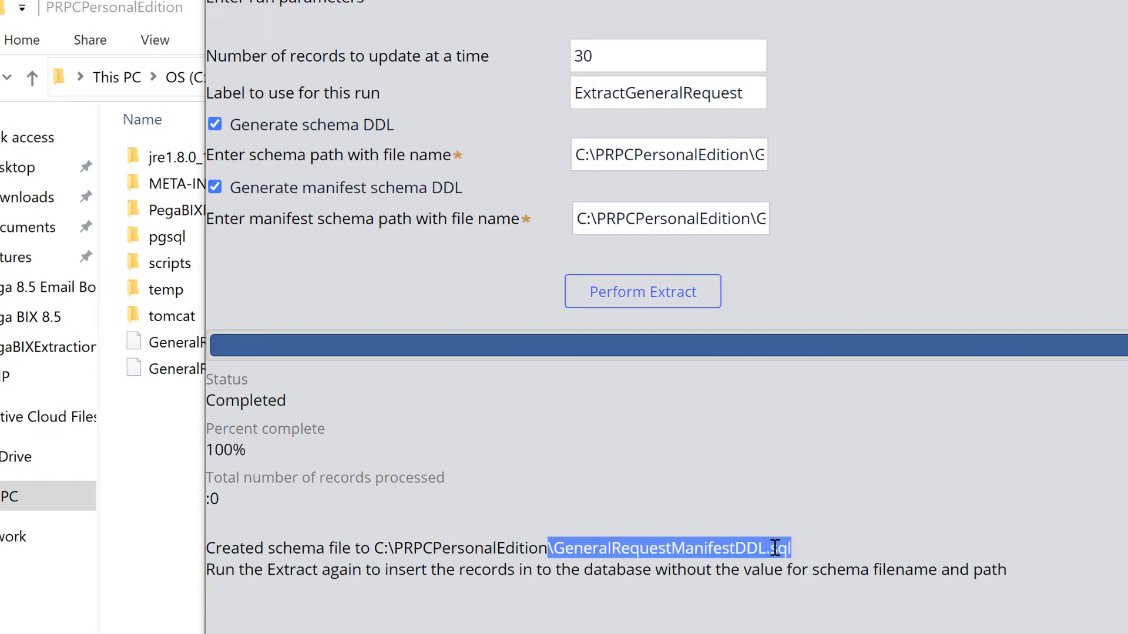
Switch to File Explorer, open GeneralRequestDDL.sql from the PRPCPersonalEdition folder, and read the comment above its CREATE statements.
click(165, 482)
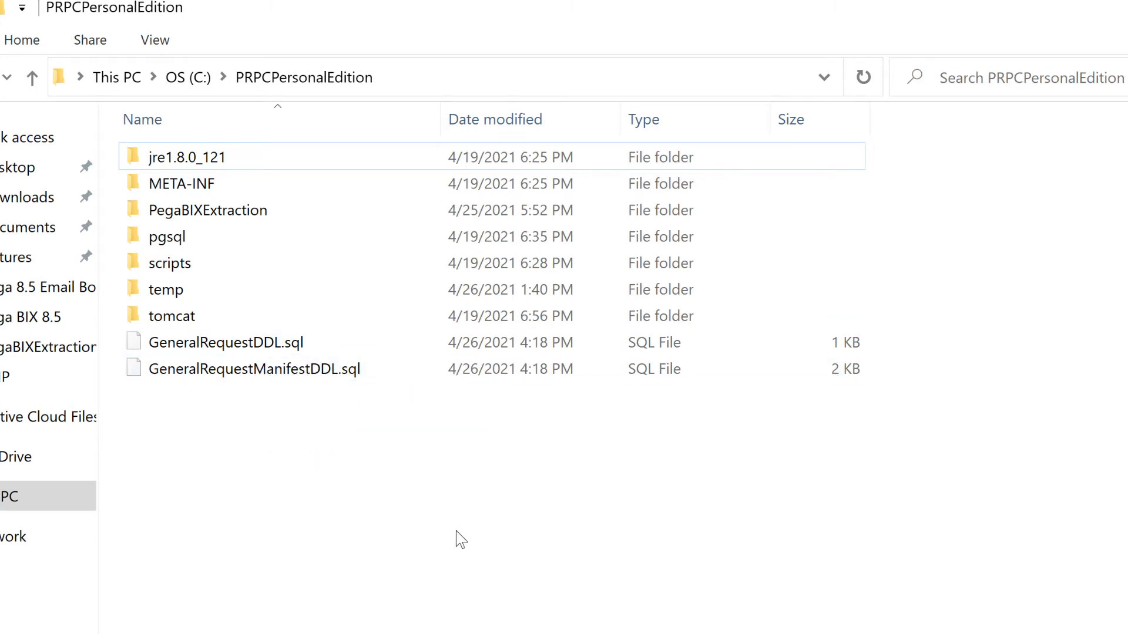
right_click(239, 343)
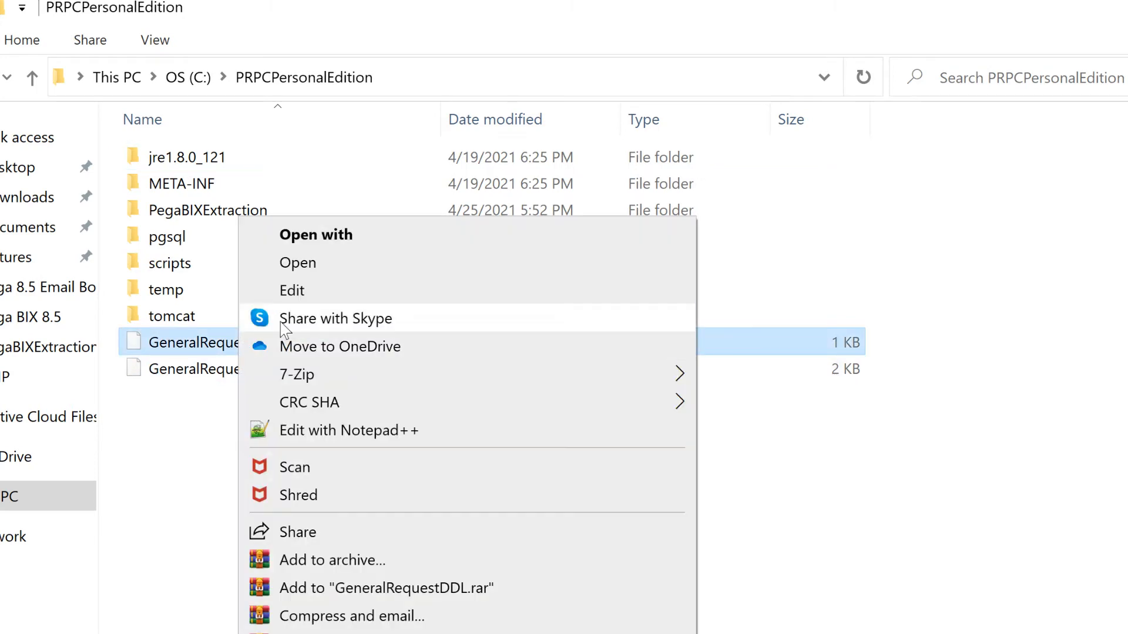
click(297, 265)
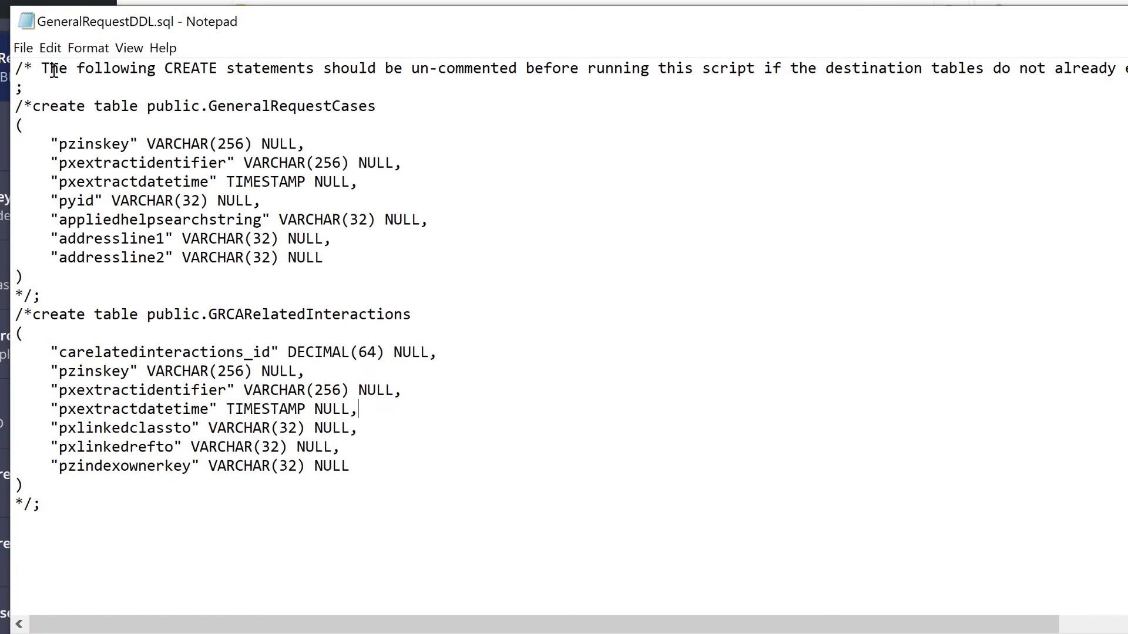
drag(47, 69, 1127, 58)
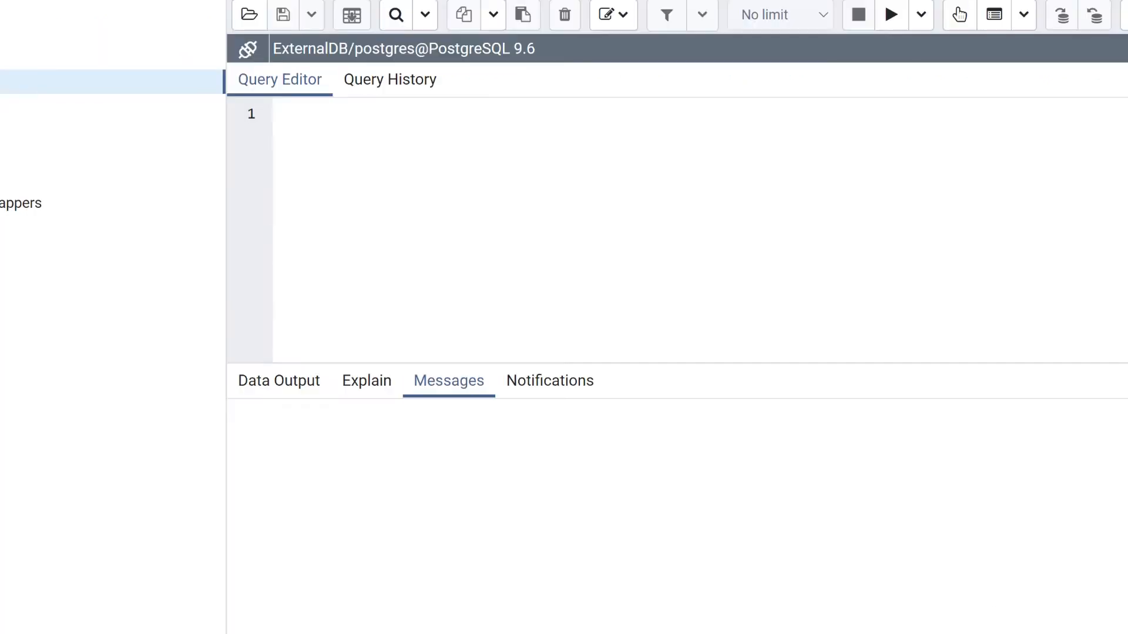
Open a new query editor on the ExternalDB database and paste the GeneralRequestDDL.sql statements into it.
right_click(70, 114)
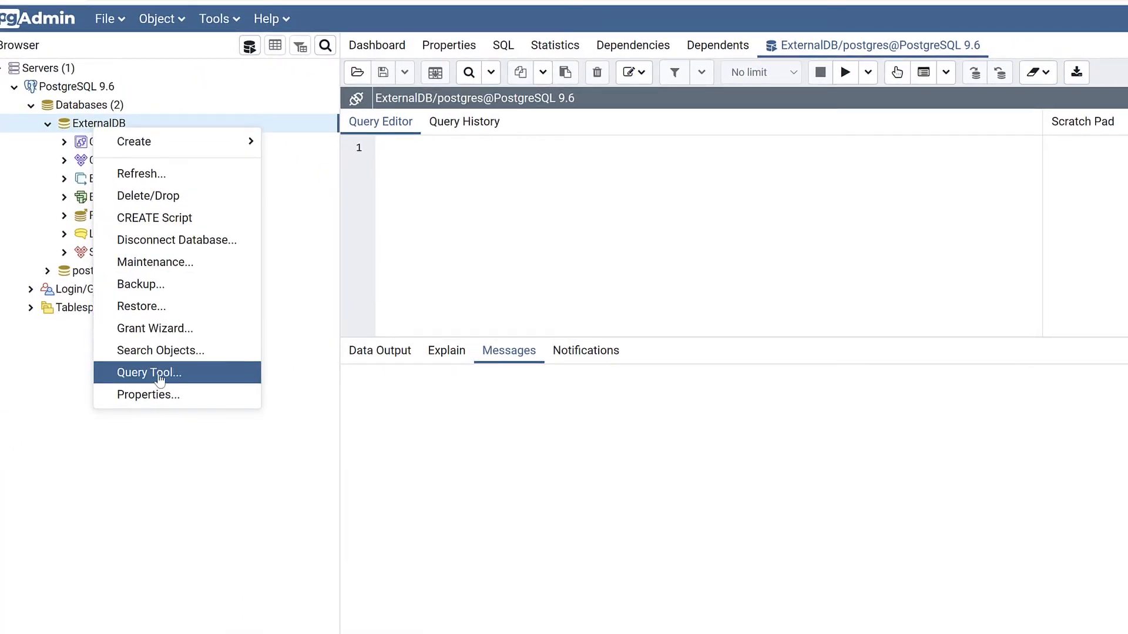
click(160, 380)
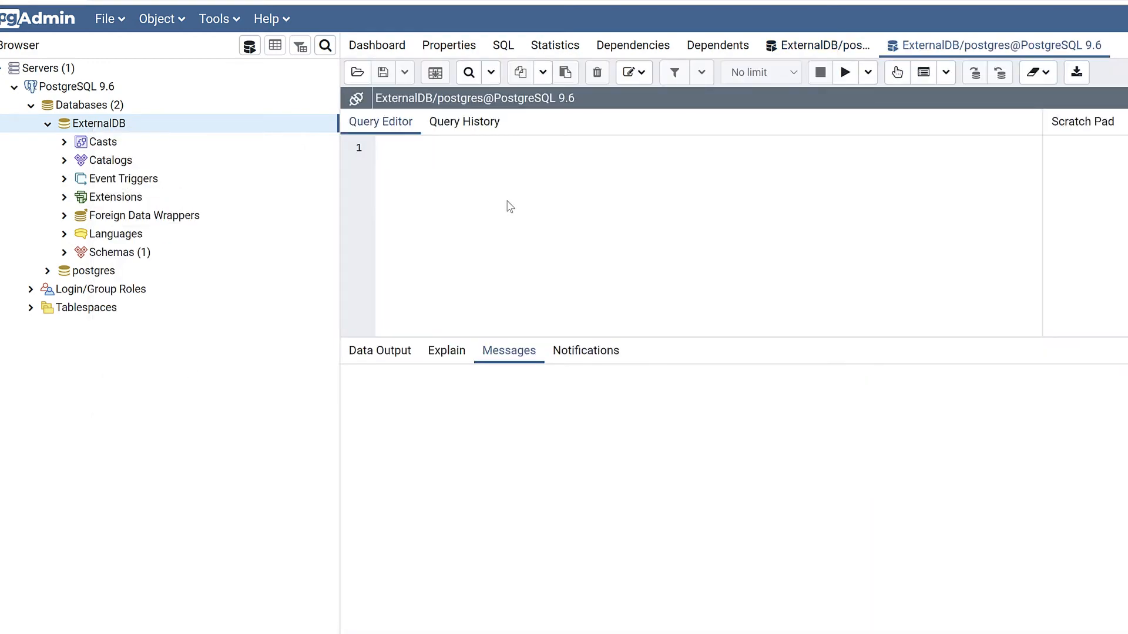
key(ctrl+v)
scroll(509, 264, up, 4)
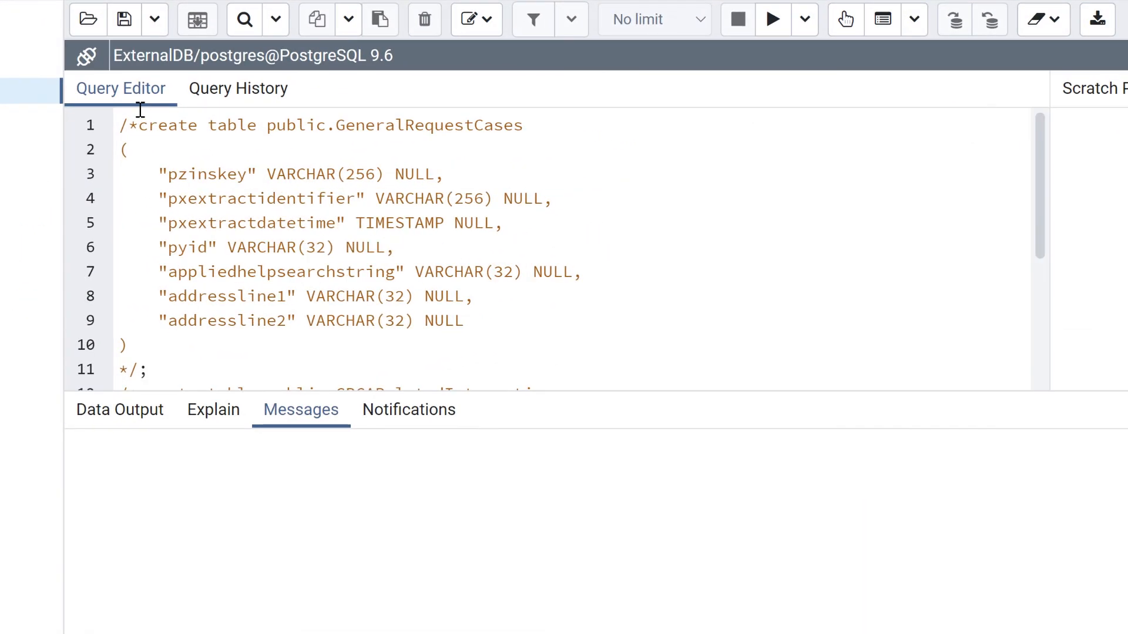
Remove the opening and closing comment marks around the CREATE TABLE statement for public.GeneralRequestCases.
key(BackSpace)
key(BackSpace)
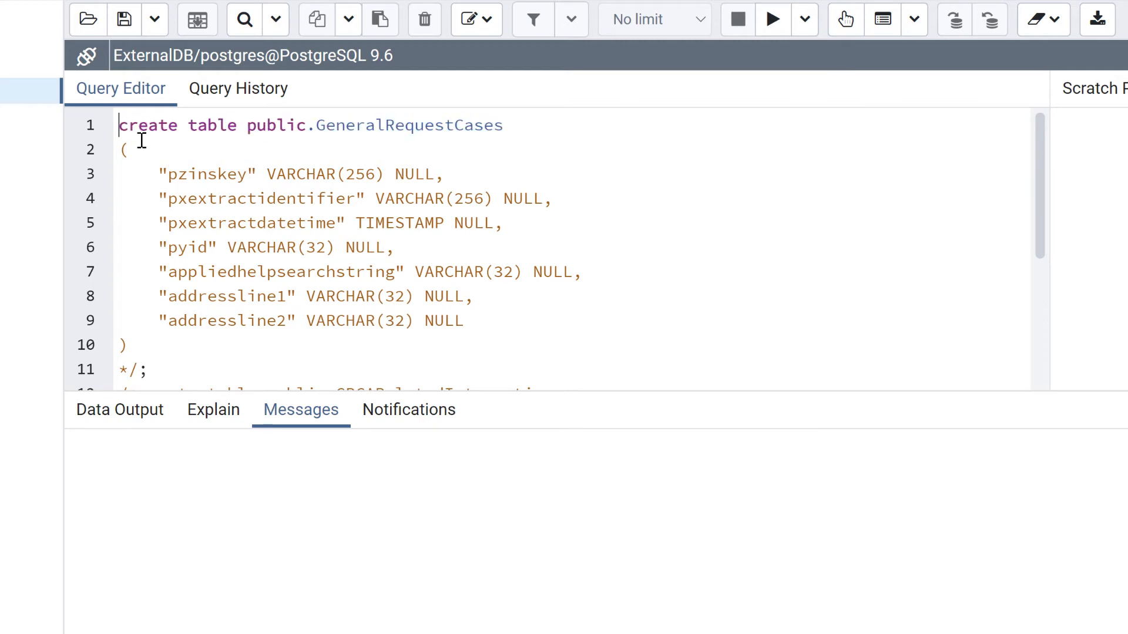
scroll(141, 139, down, 4)
click(138, 135)
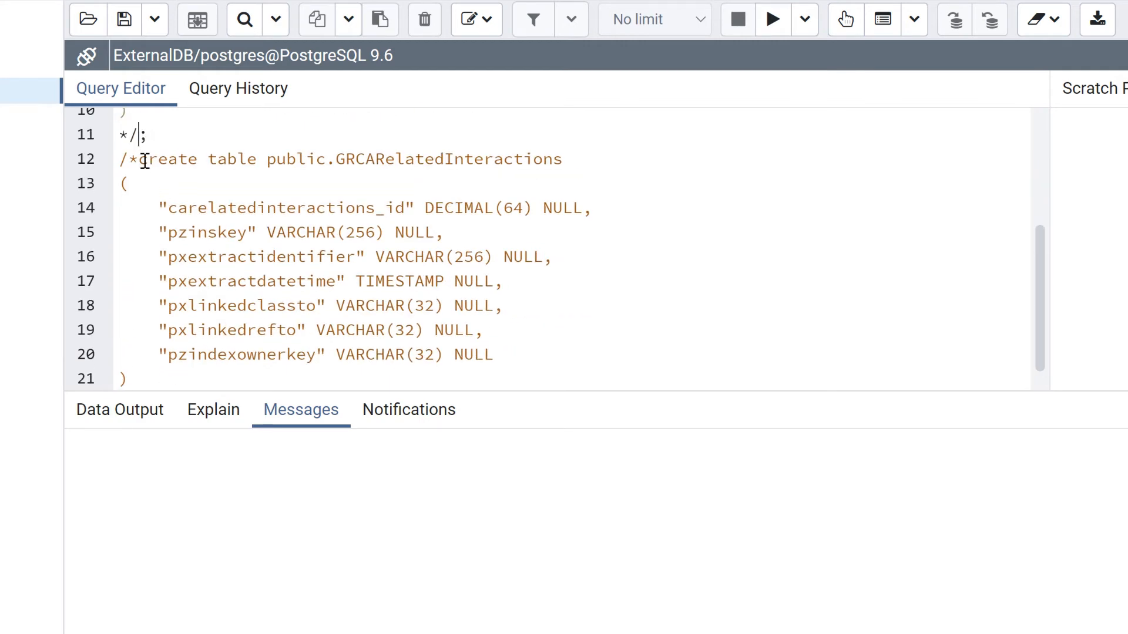
key(BackSpace)
key(BackSpace)
Remove the comment marks around the CREATE TABLE statement for public.GRCARelatedInteractions so that it ends with ");" on one line.
click(142, 152)
key(BackSpace)
key(BackSpace)
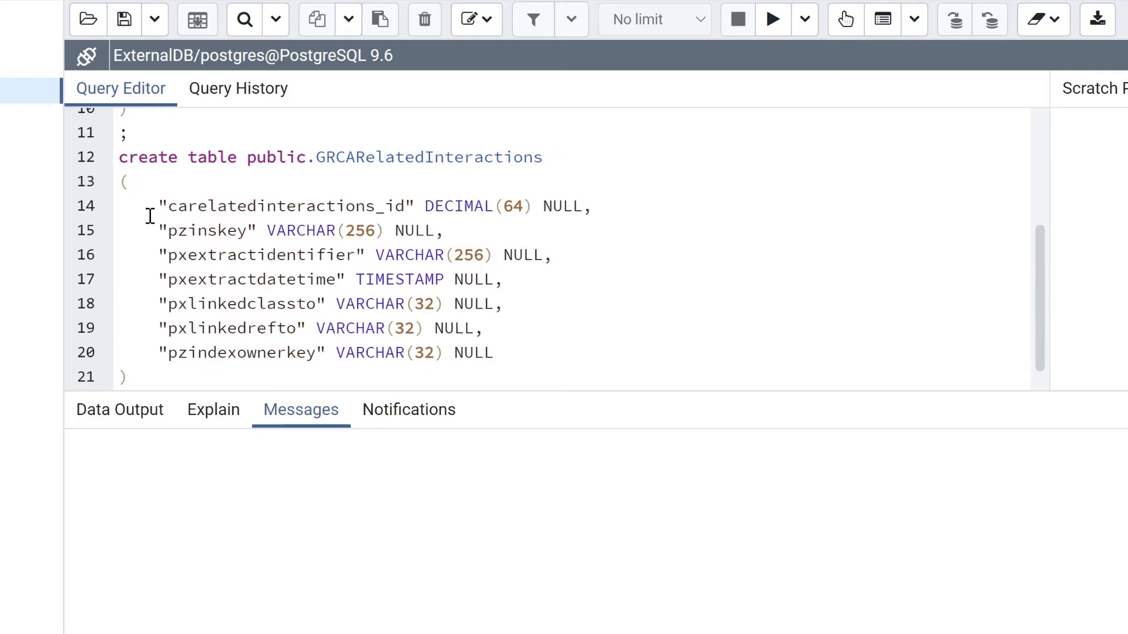
scroll(143, 329, down, 1)
click(135, 374)
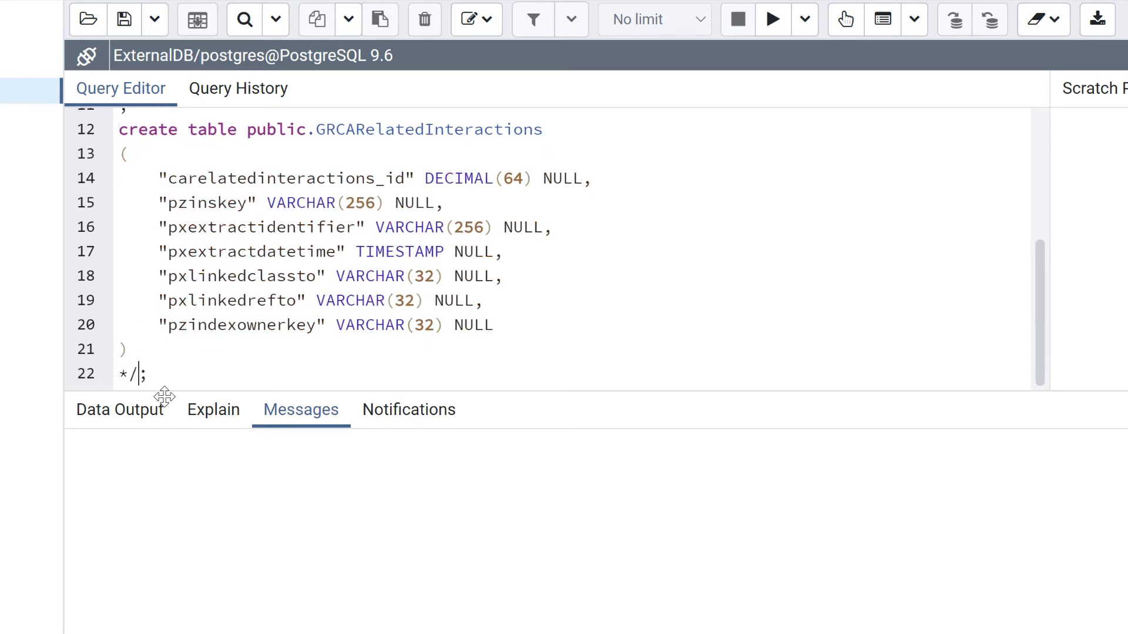
key(BackSpace)
key(BackSpace)
key(BackSpace)
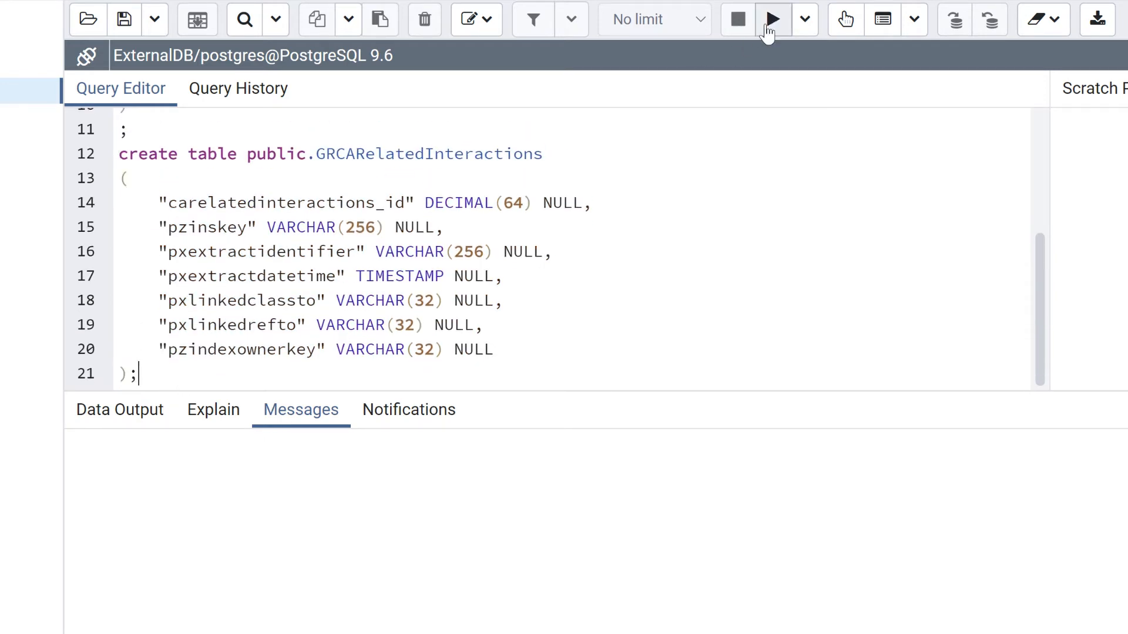
Try to create the GeneralRequestCases and GRCARelatedInteractions tables by executing the script, and check the resulting message.
click(772, 21)
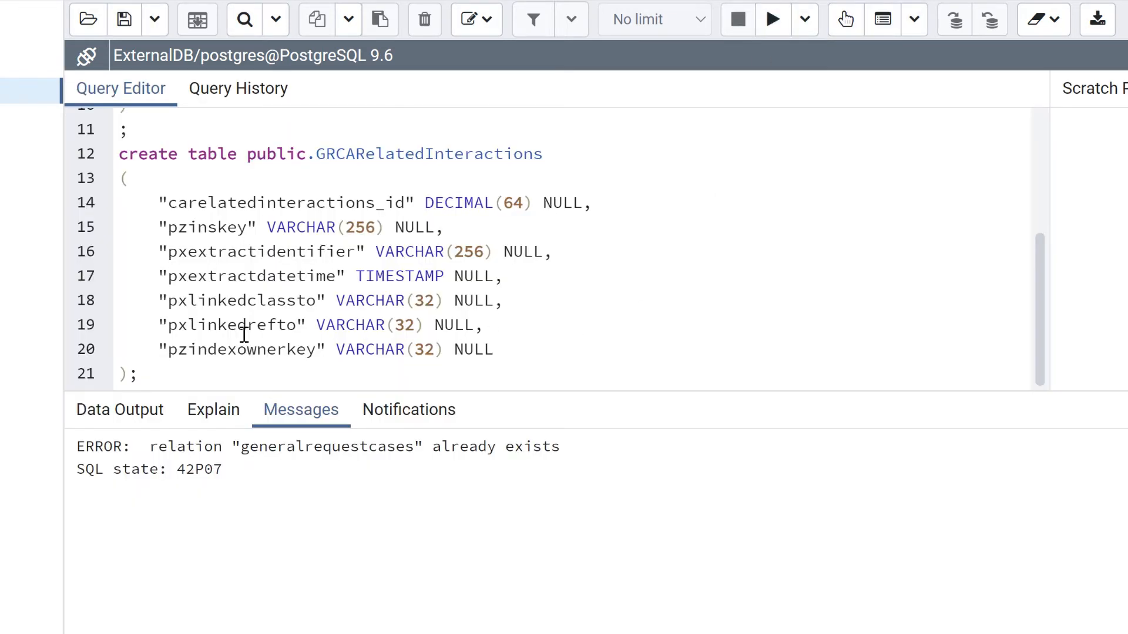
click(511, 276)
scroll(513, 312, up, 1)
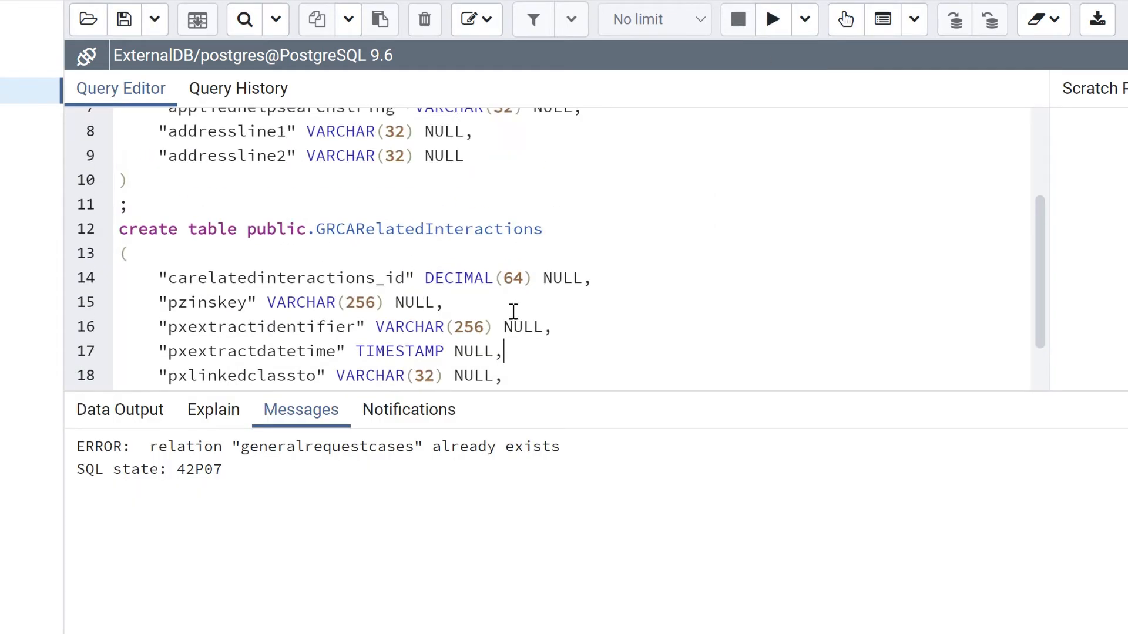
scroll(513, 311, up, 2)
scroll(513, 311, down, 4)
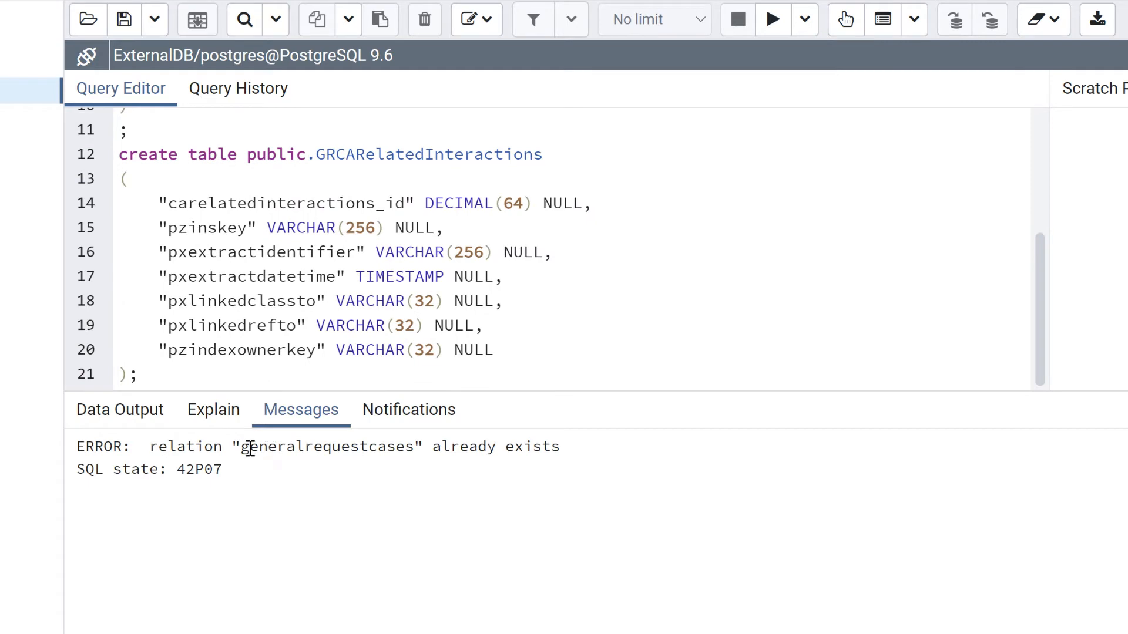
drag(245, 448, 407, 447)
click(582, 350)
scroll(521, 328, up, 1)
scroll(521, 325, down, 1)
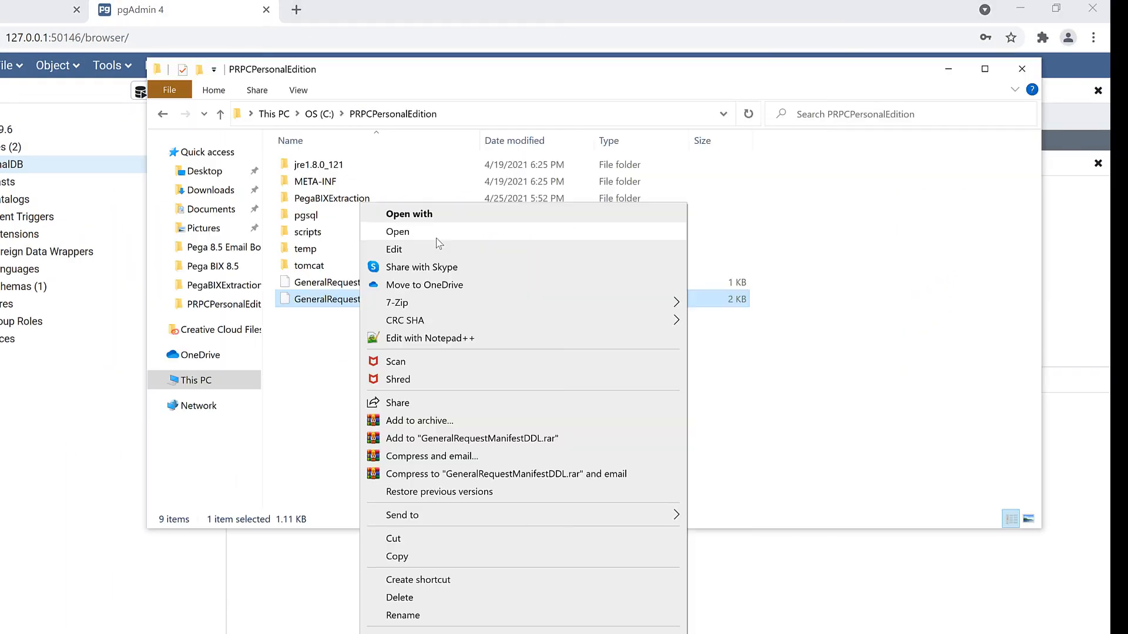
Open GeneralRequestManifestDDL.sql from File Explorer, review its table names, and replace the pgAdmin query script with its full contents.
click(436, 238)
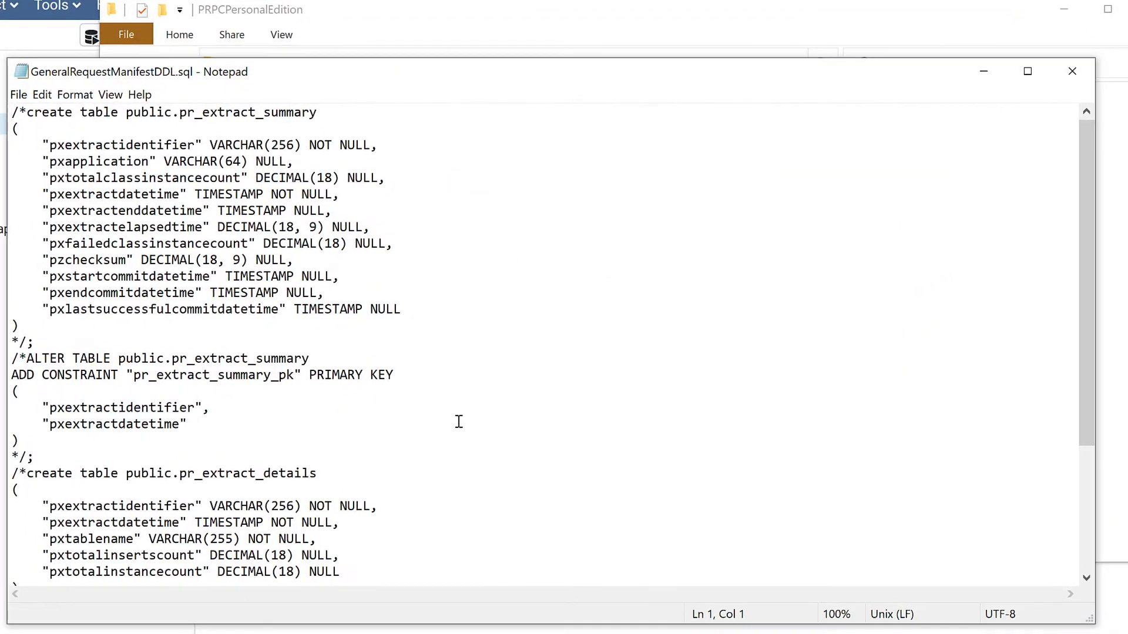
drag(179, 113, 318, 112)
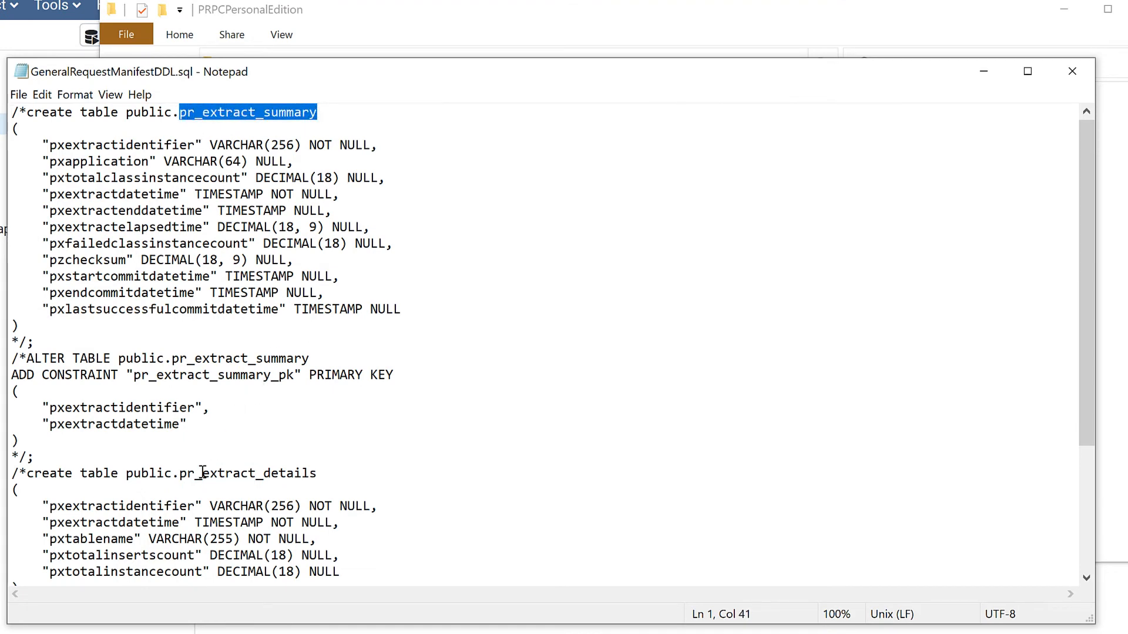
drag(181, 475, 318, 474)
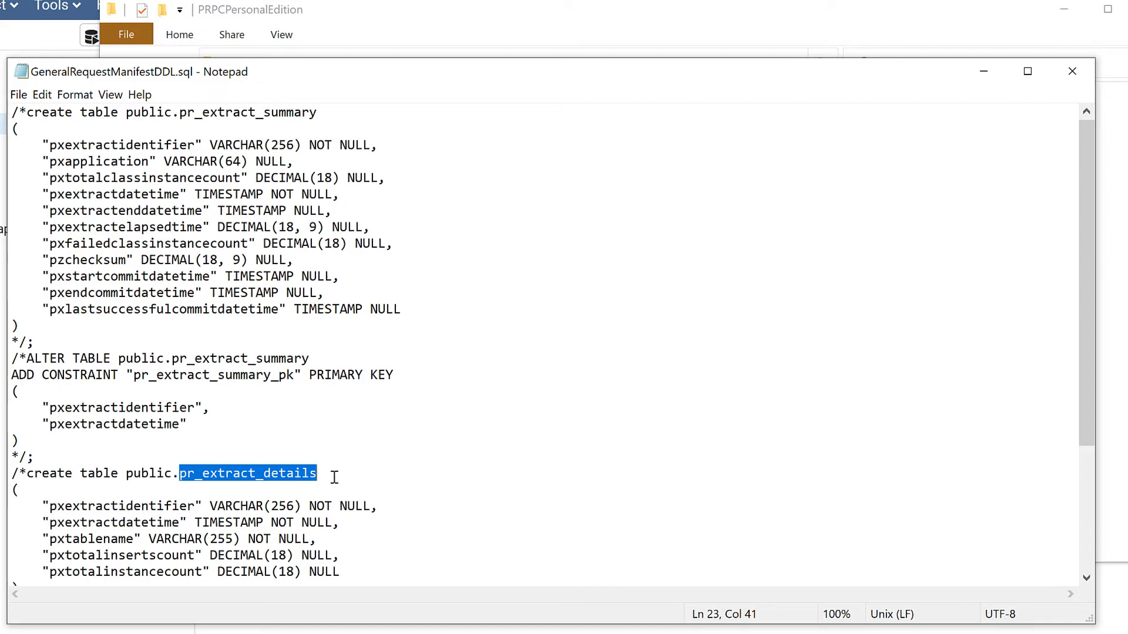
click(420, 447)
key(ctrl+a)
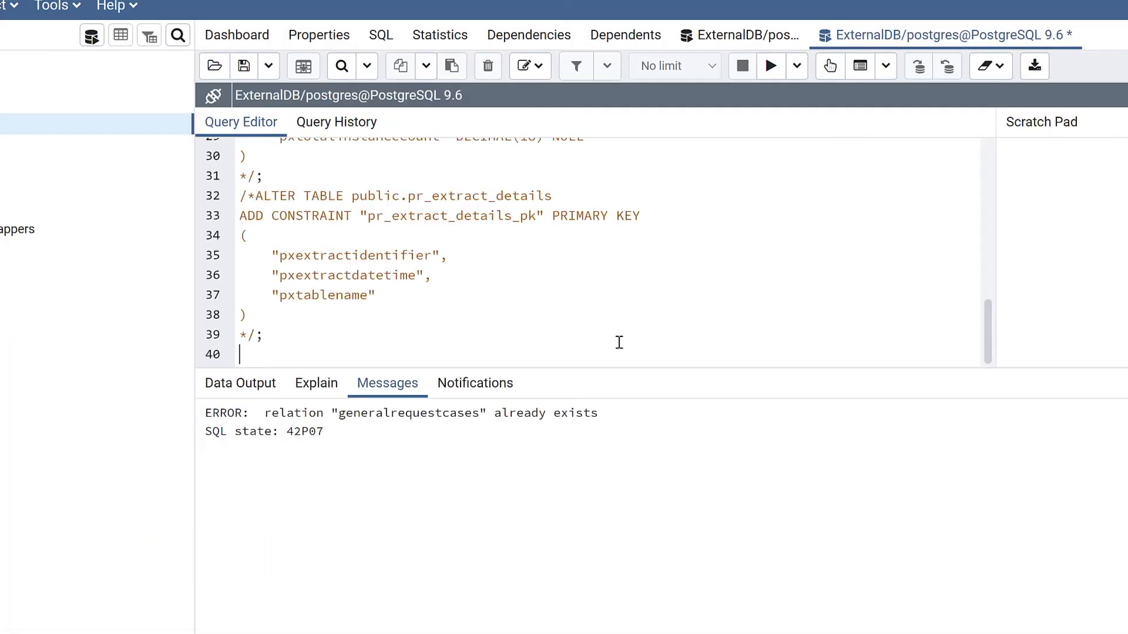
Delete the blank last line and the comment marks around the ALTER TABLE statement that adds the pr_extract_details_pk primary key.
key(BackSpace)
key(Left)
key(BackSpace)
key(BackSpace)
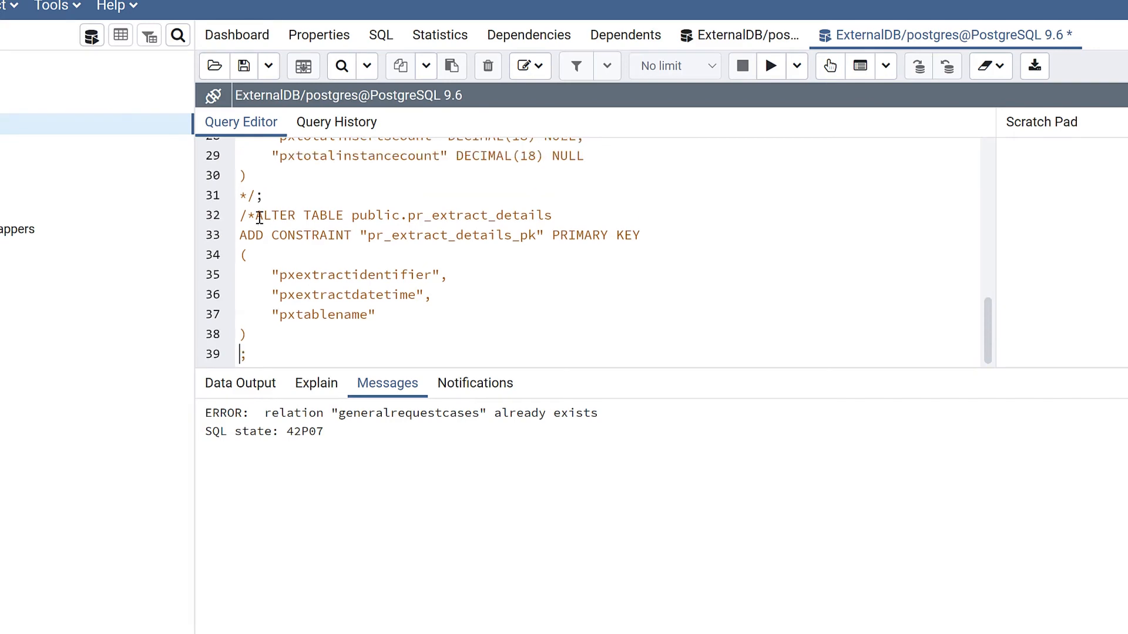
click(257, 216)
key(BackSpace)
key(BackSpace)
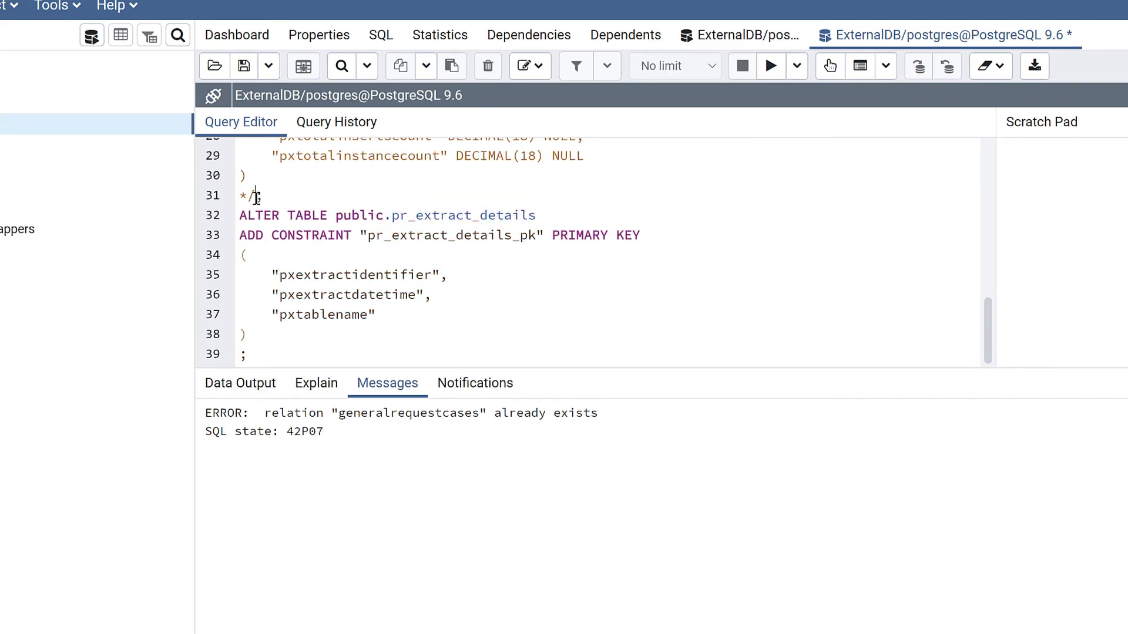
Remove the comment marks around the CREATE TABLE statement for pr_extract_details and both pr_extract_summary statements.
key(BackSpace)
key(BackSpace)
key(Up)
key(Up)
key(Up)
key(Up)
key(Up)
key(Up)
key(Up)
key(Up)
key(Up)
key(Up)
key(Up)
key(Up)
key(Up)
key(Up)
key(Up)
key(Up)
key(Up)
key(Up)
key(Up)
key(Up)
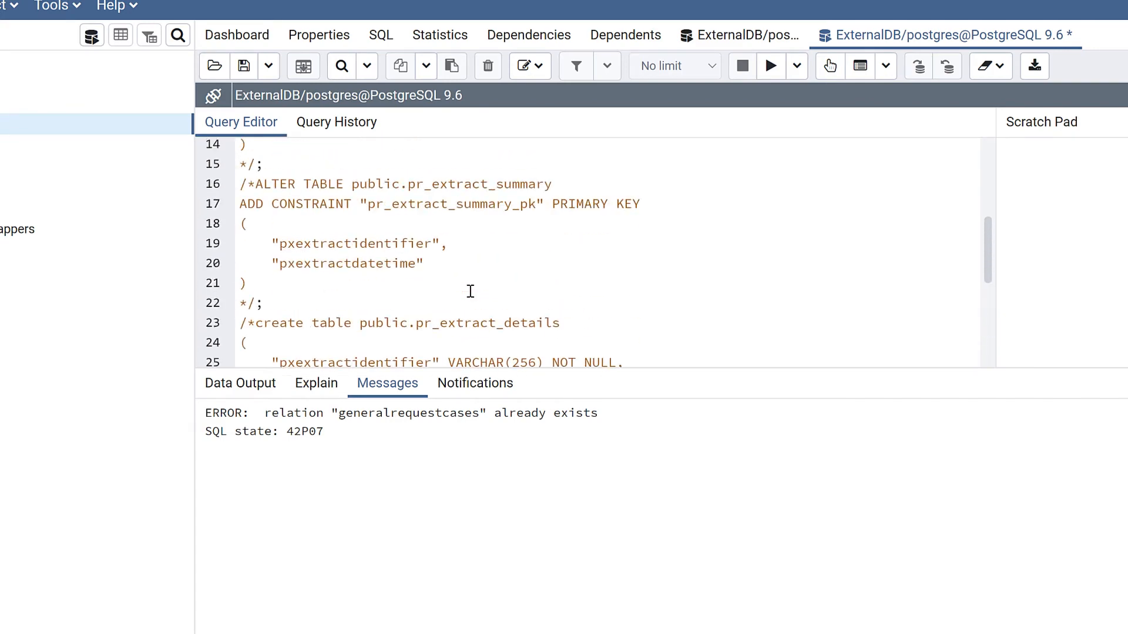
Try to create the pr_extract_summary and pr_extract_details manifest tables by executing the script, and check the resulting message.
click(770, 66)
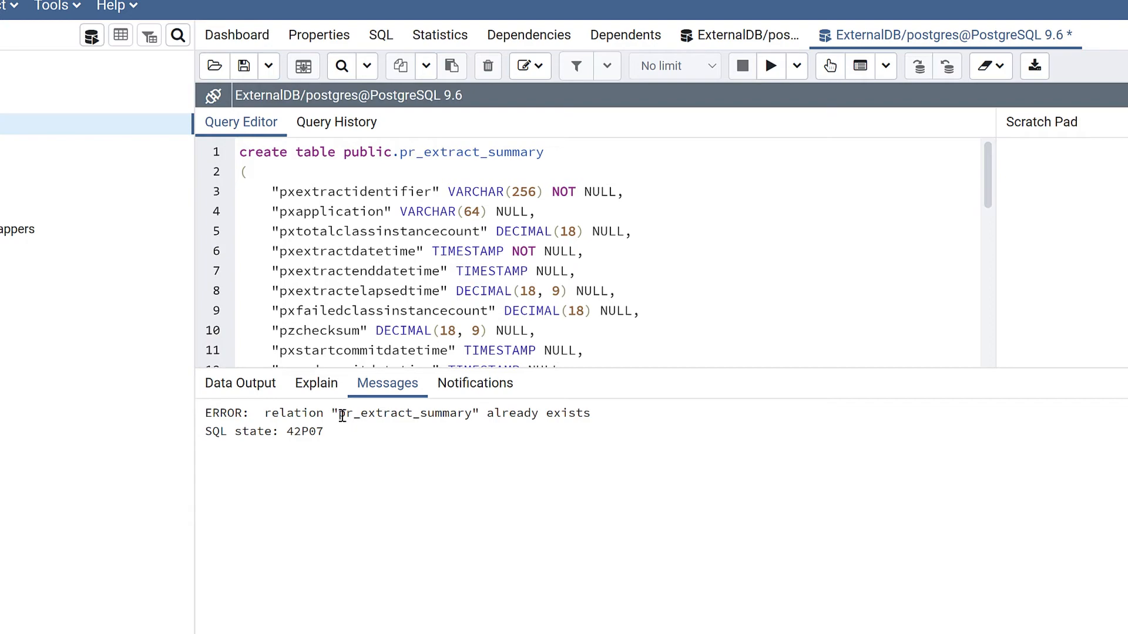
drag(342, 416, 471, 414)
click(671, 211)
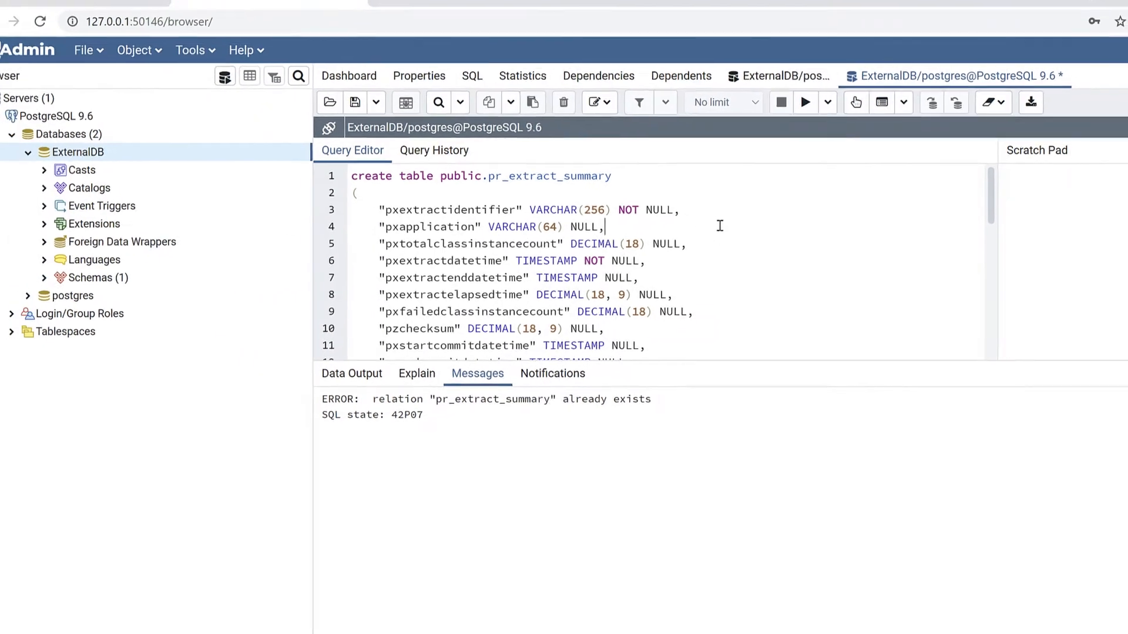
scroll(709, 268, down, 8)
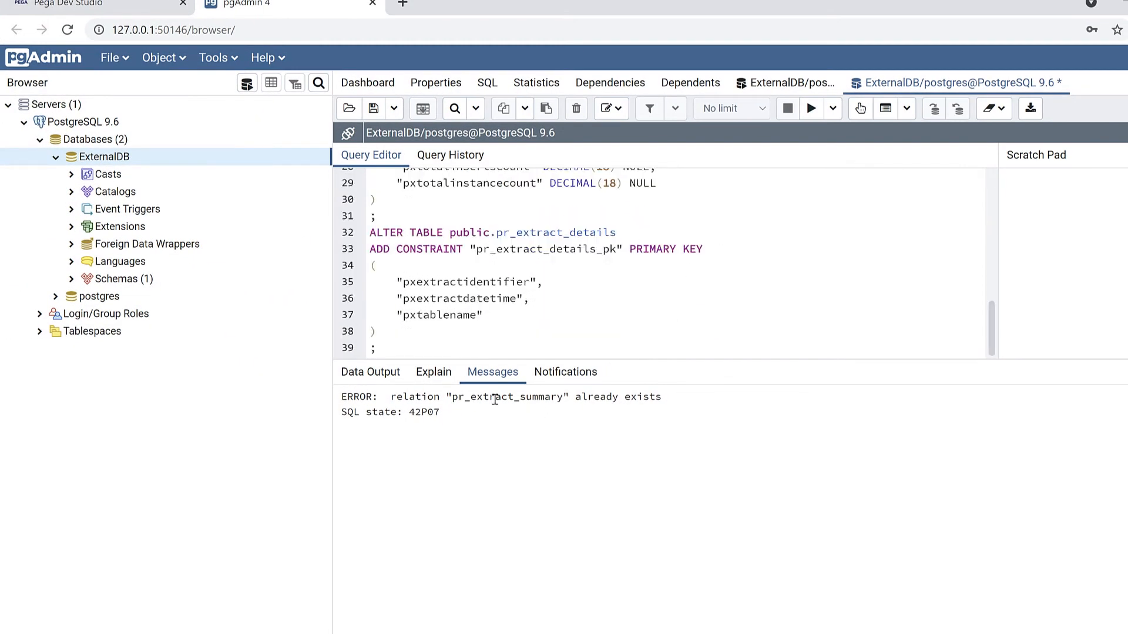
Refresh the ExternalDB database and expand its public schema down to the list of tables.
right_click(115, 158)
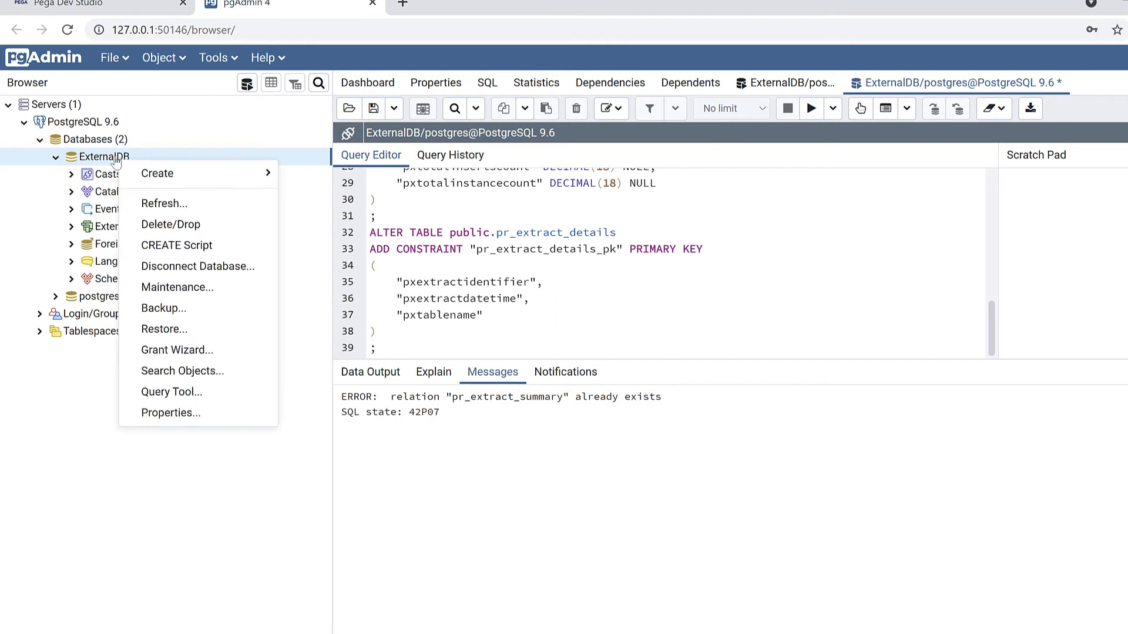
click(177, 208)
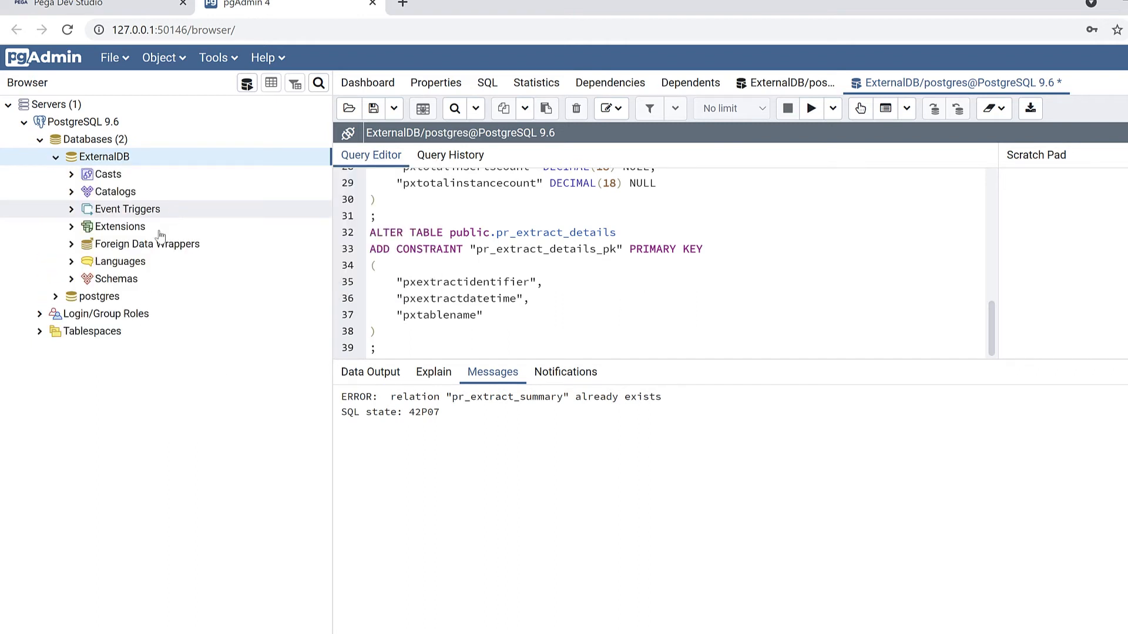
click(72, 281)
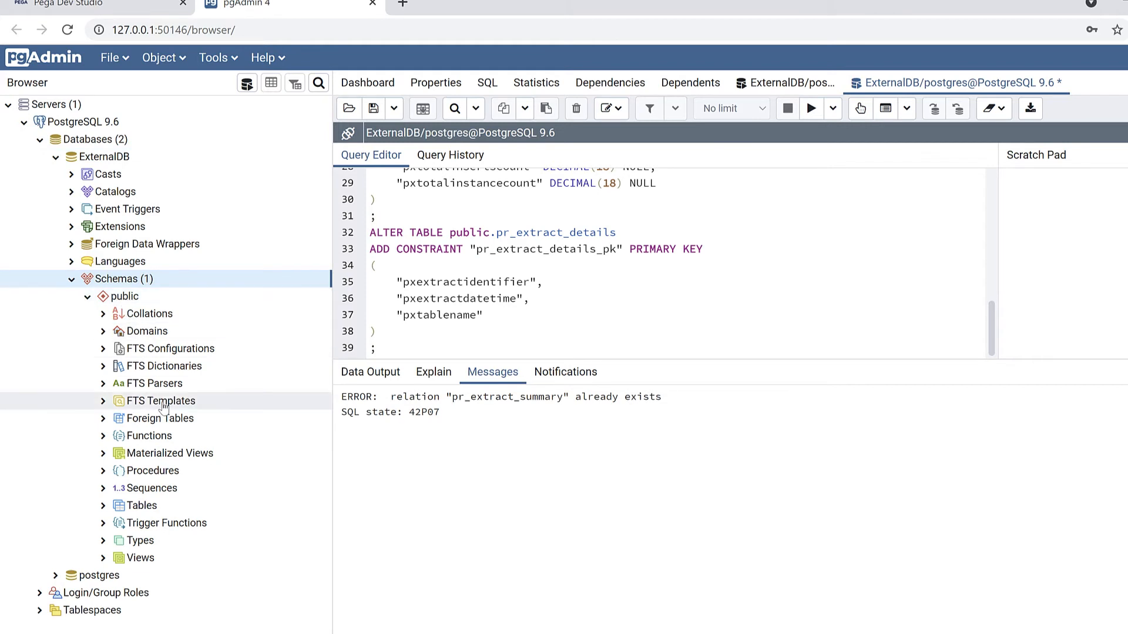
click(104, 509)
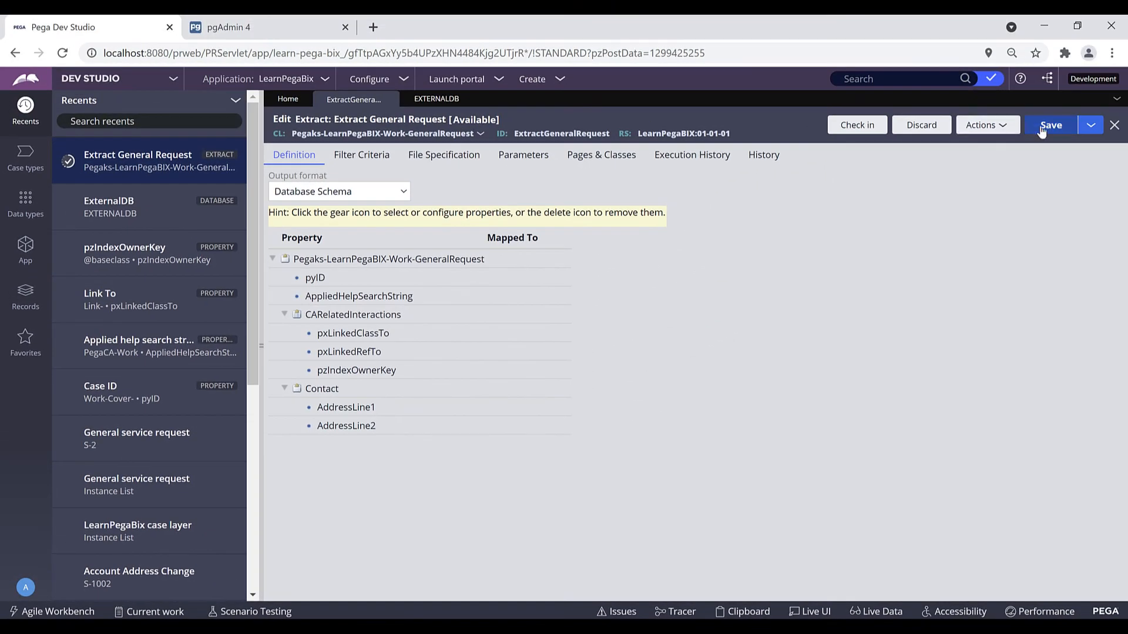
Switch to Pega Dev Studio, run the Extract General Request rule without generating any DDL, and check the number of records processed.
click(999, 125)
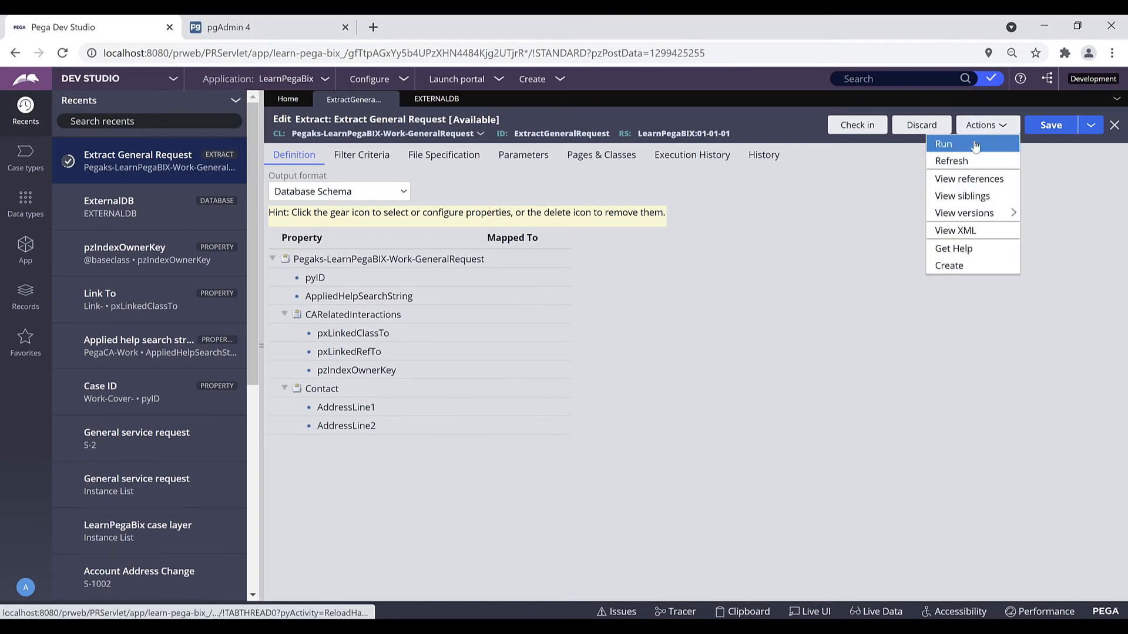
click(975, 145)
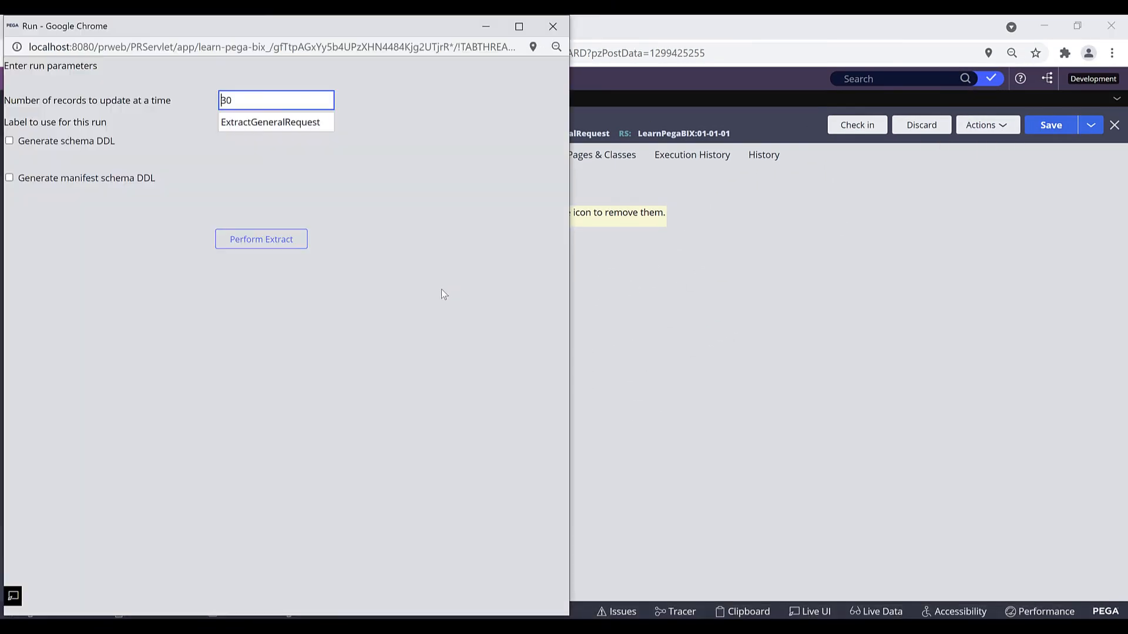
click(257, 245)
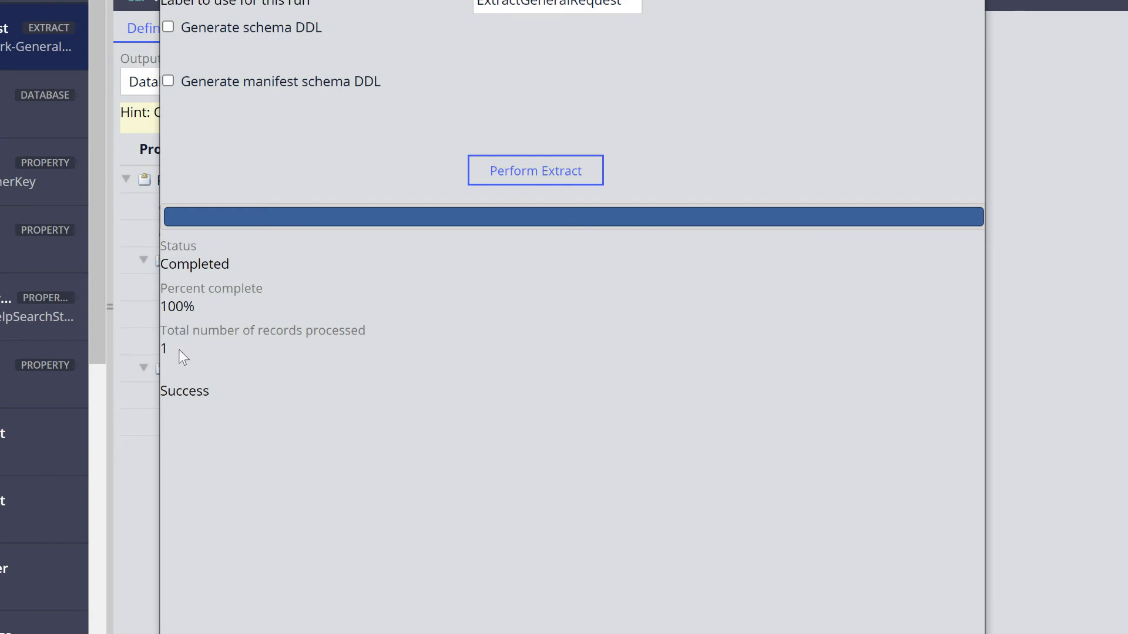
drag(176, 353, 161, 334)
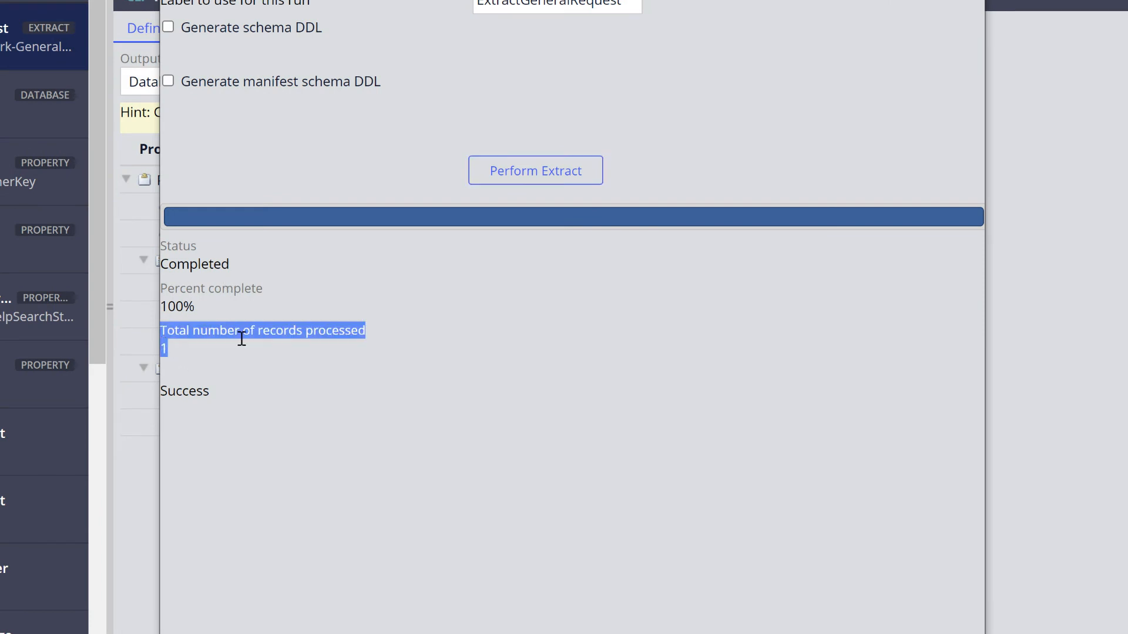
click(185, 355)
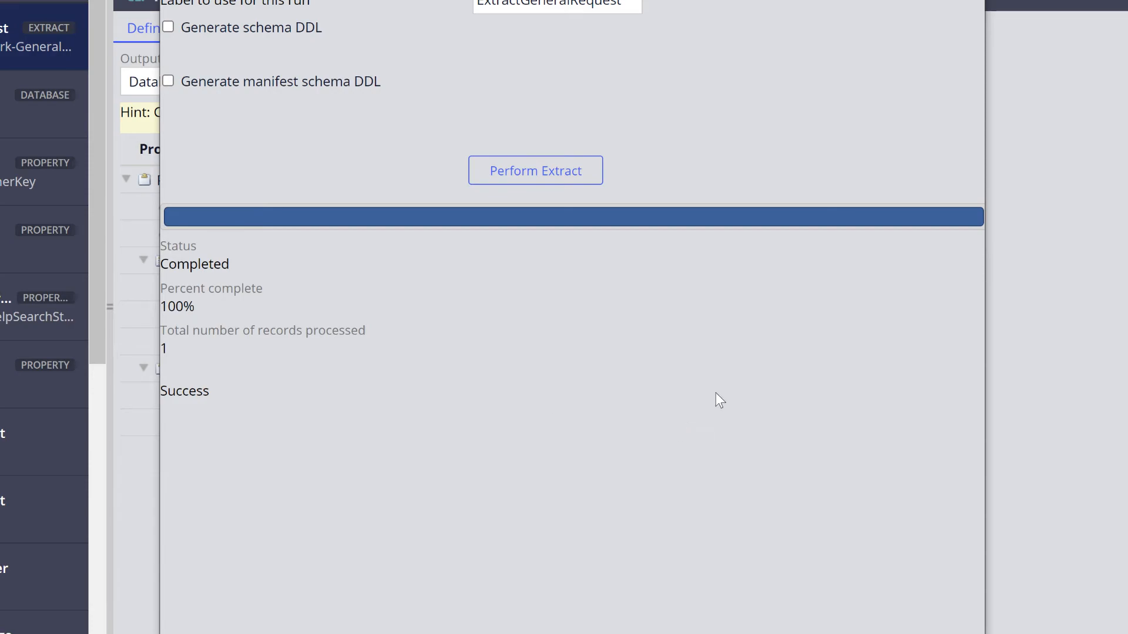
Switch to pgAdmin, generate a SELECT script for the generalrequestcases table, and execute it to view the extracted data.
right_click(165, 464)
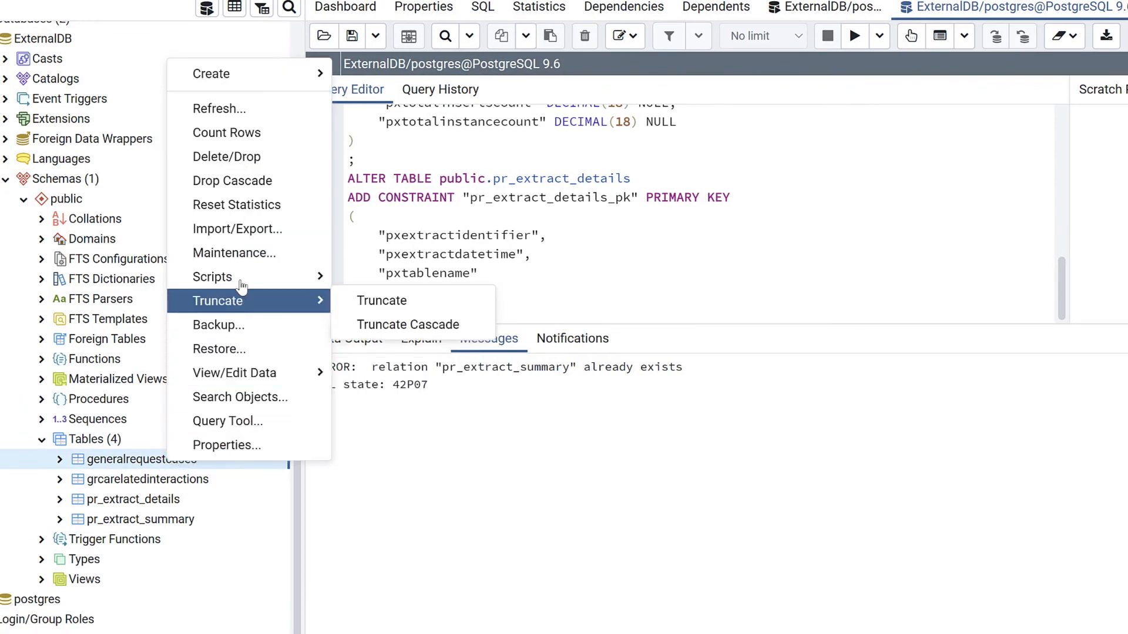
mouse_move(276, 278)
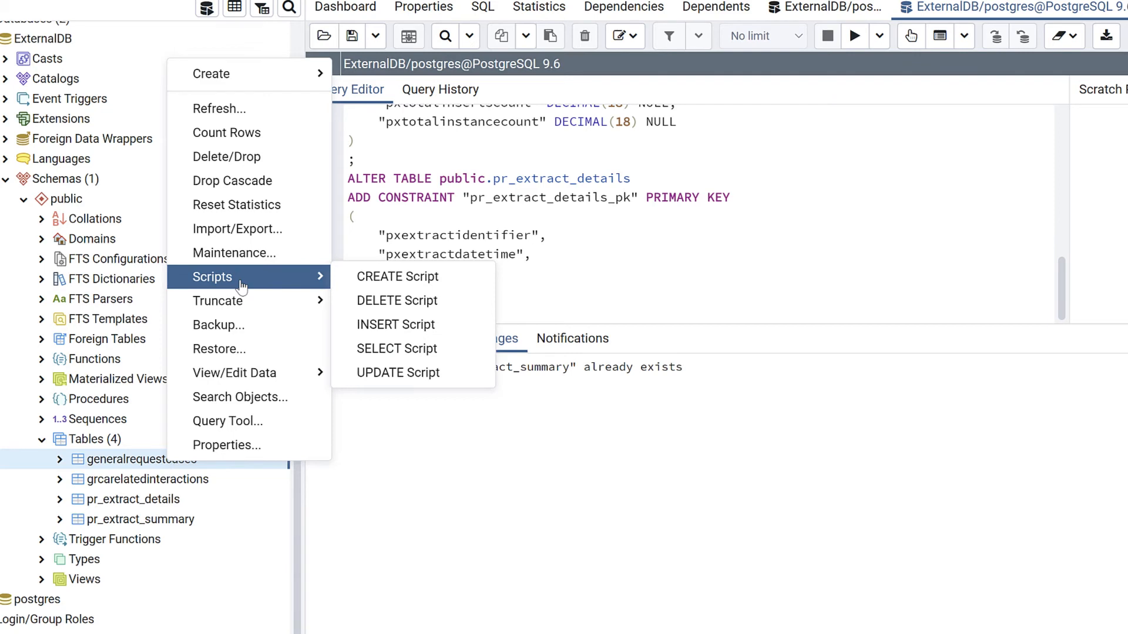
click(397, 351)
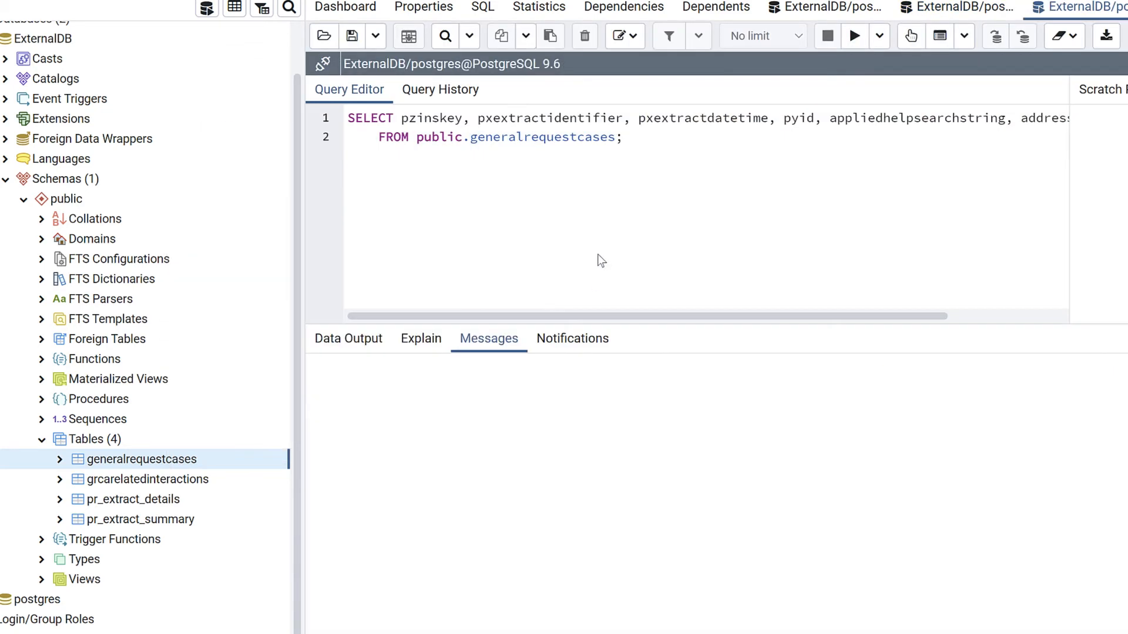
click(854, 37)
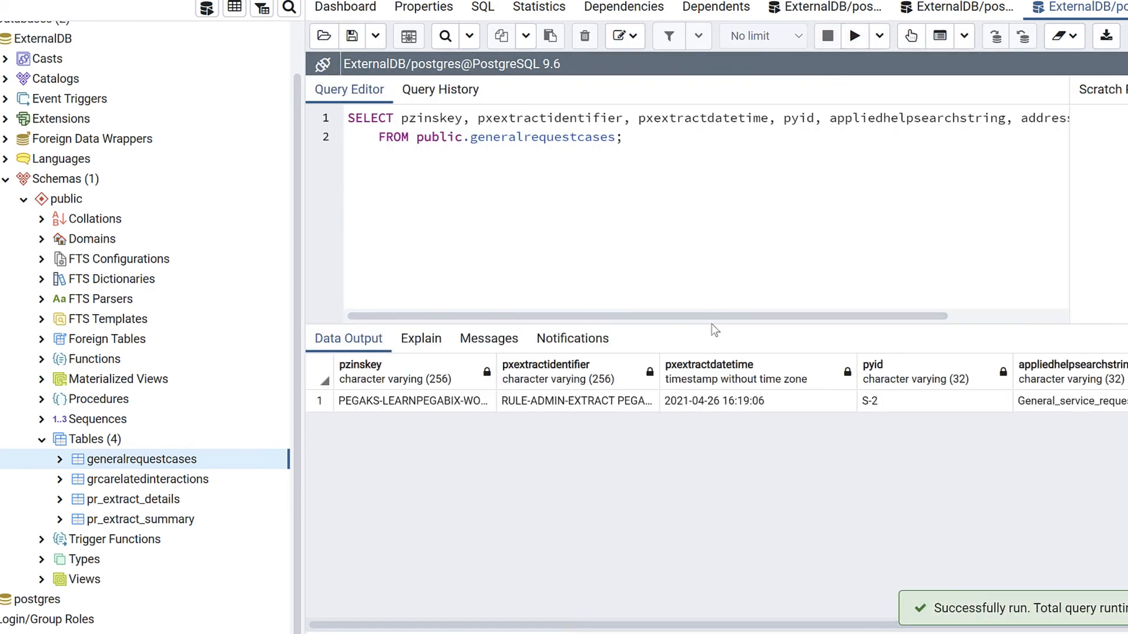
Enlarge the results area to review the generalrequestcases columns, and run a SELECT script on the grcarelatedinteractions table.
drag(712, 328, 920, 198)
scroll(919, 246, right, 3)
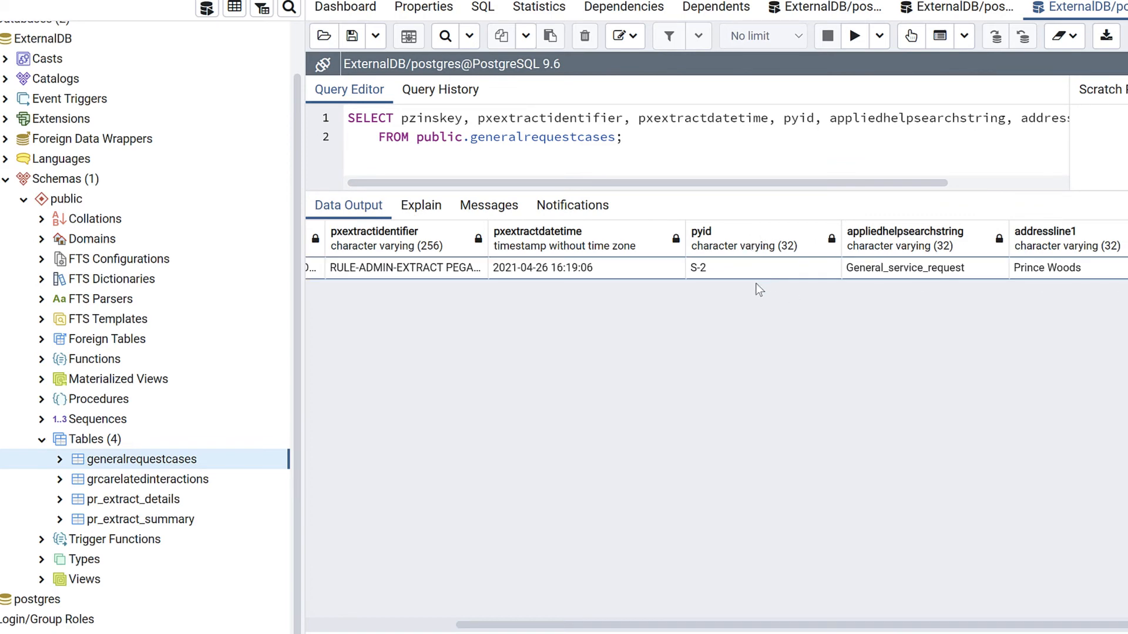
click(162, 484)
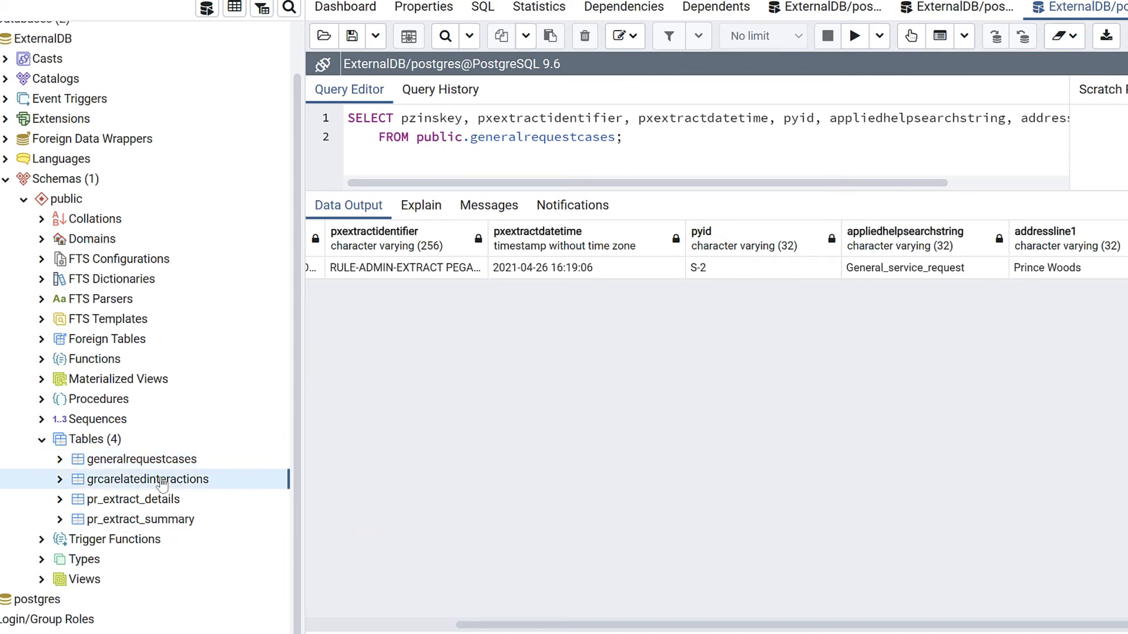
right_click(163, 484)
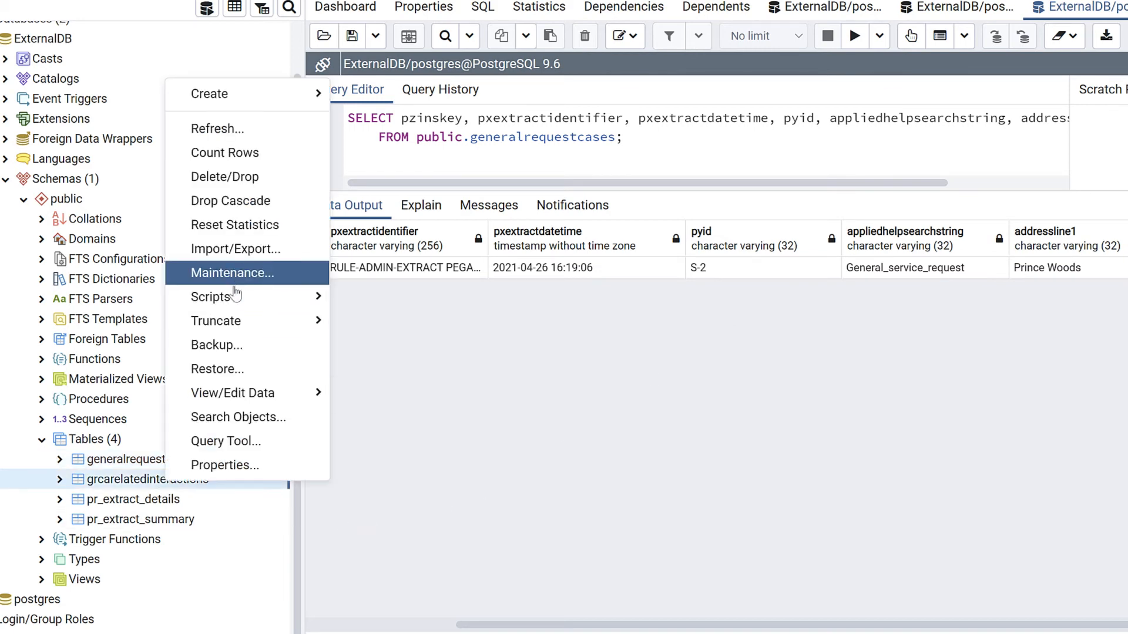
mouse_move(282, 297)
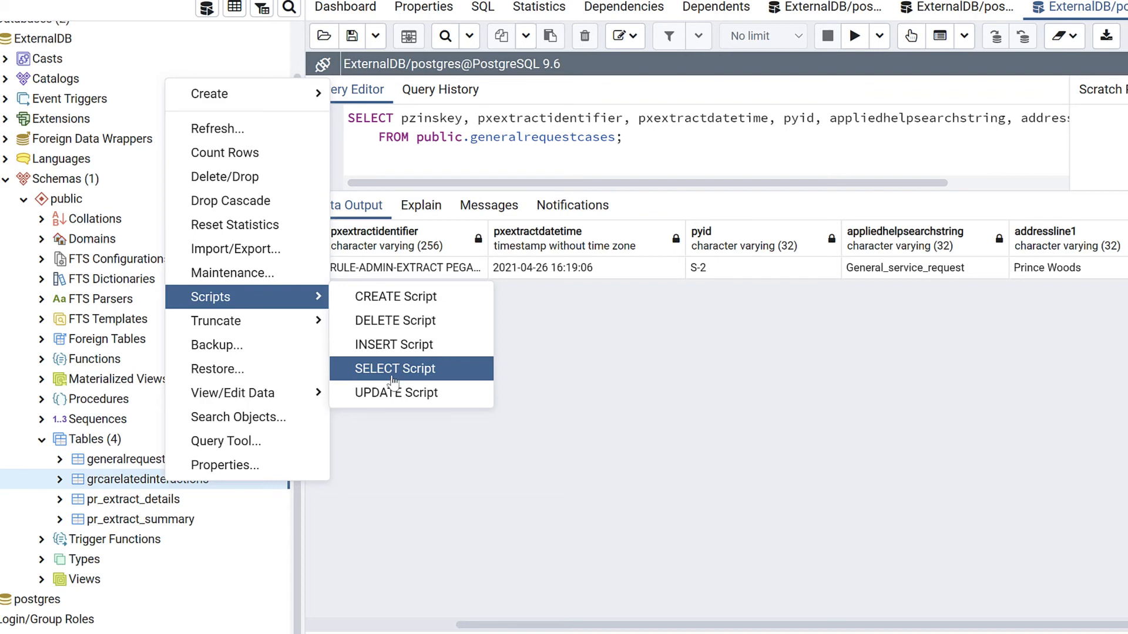
click(393, 369)
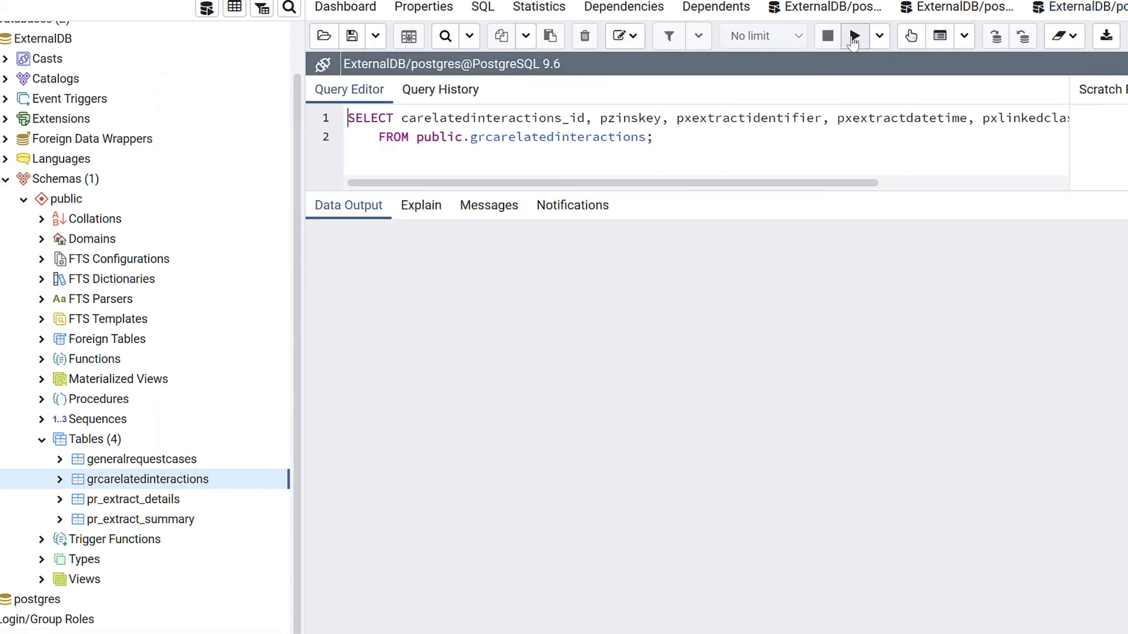
click(855, 36)
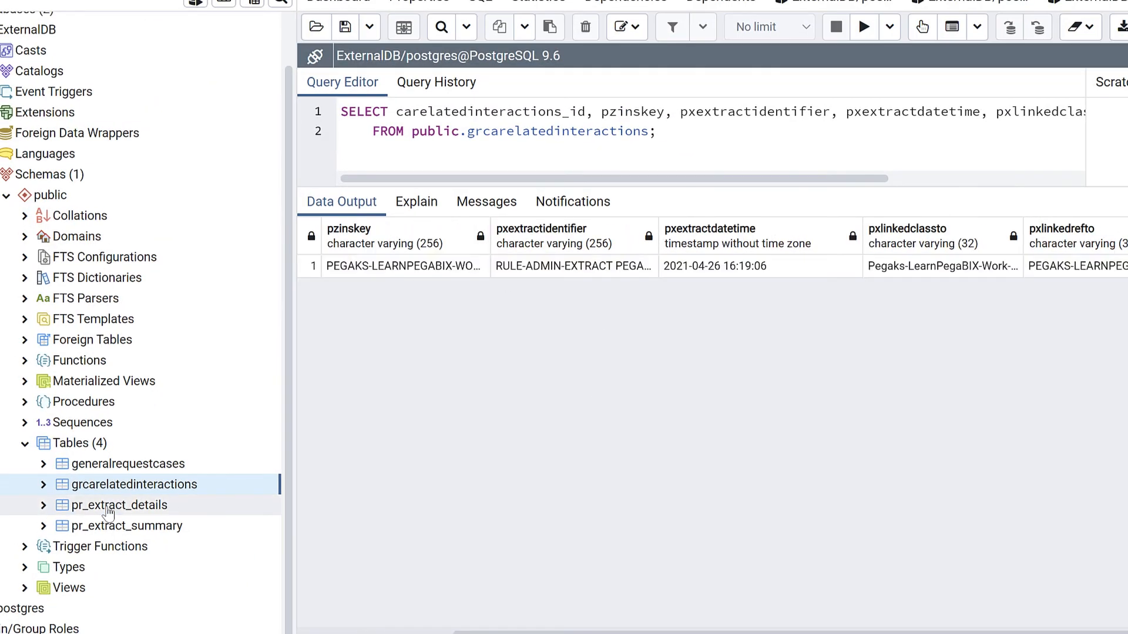
Generate and execute a SELECT script for the pr_extract_summary table, and review its columns through pxfailedclassinstancecount.
click(141, 527)
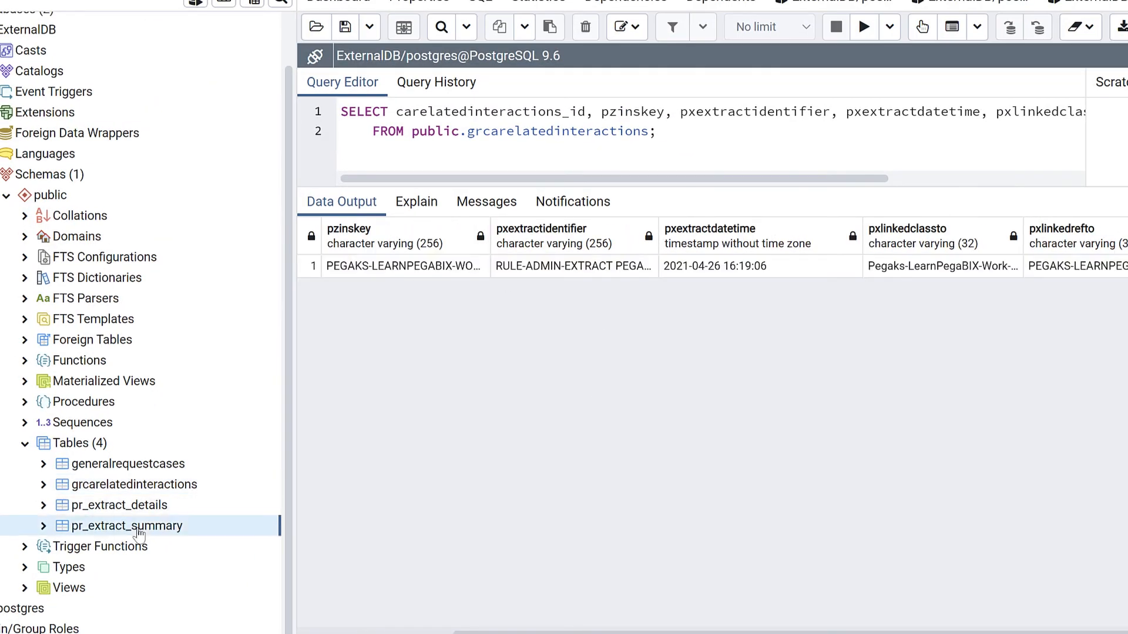
right_click(145, 527)
mouse_move(252, 338)
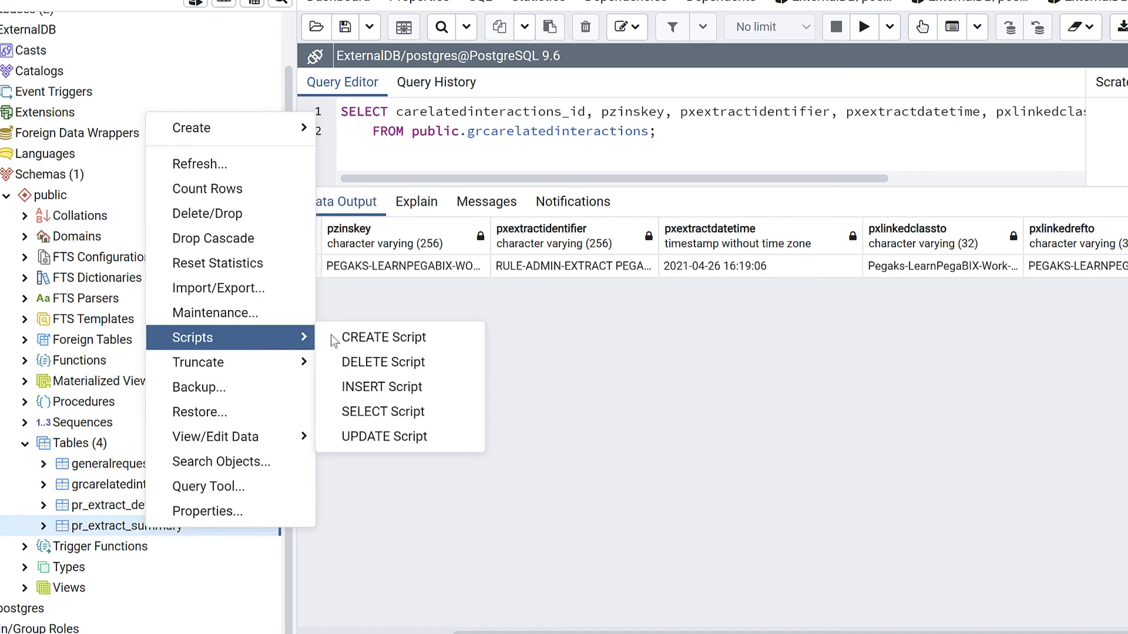
click(378, 415)
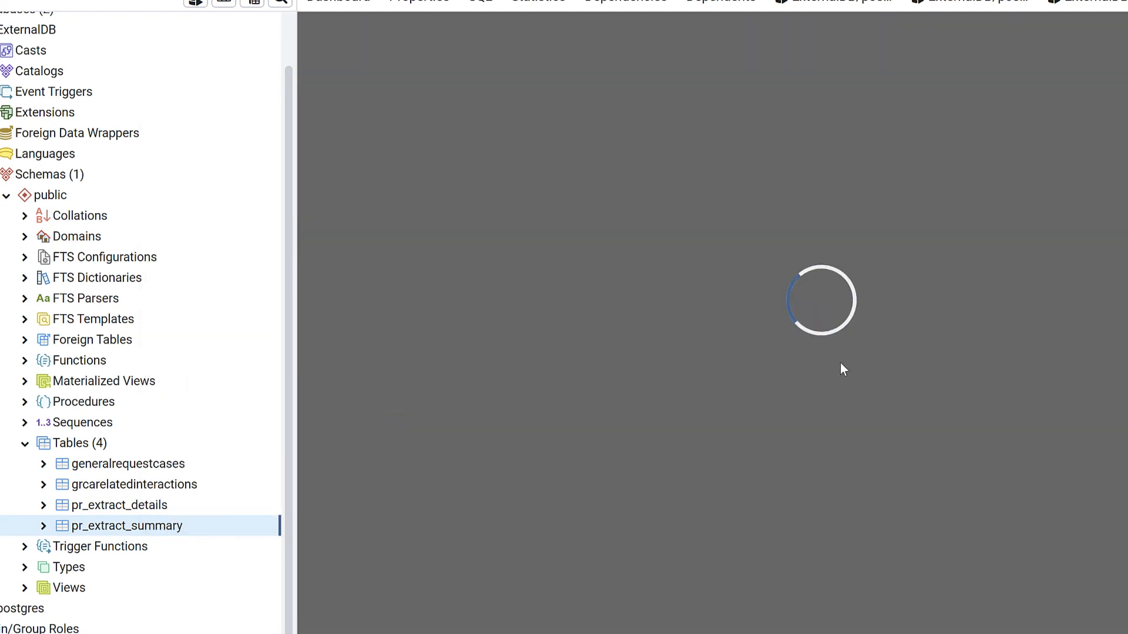
click(866, 27)
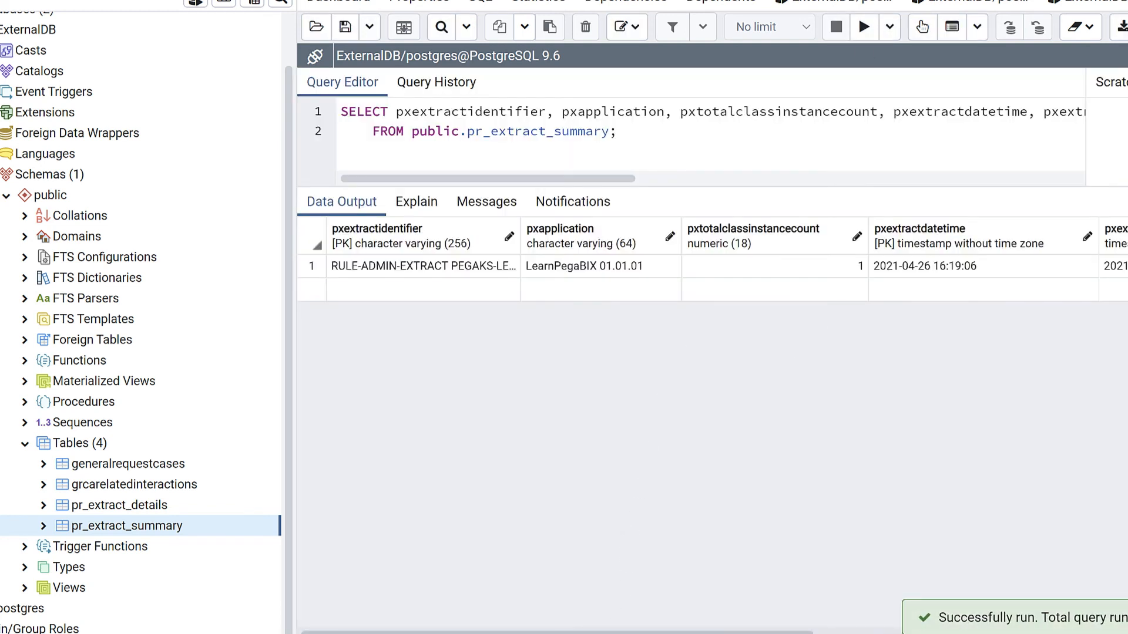
drag(569, 633, 579, 633)
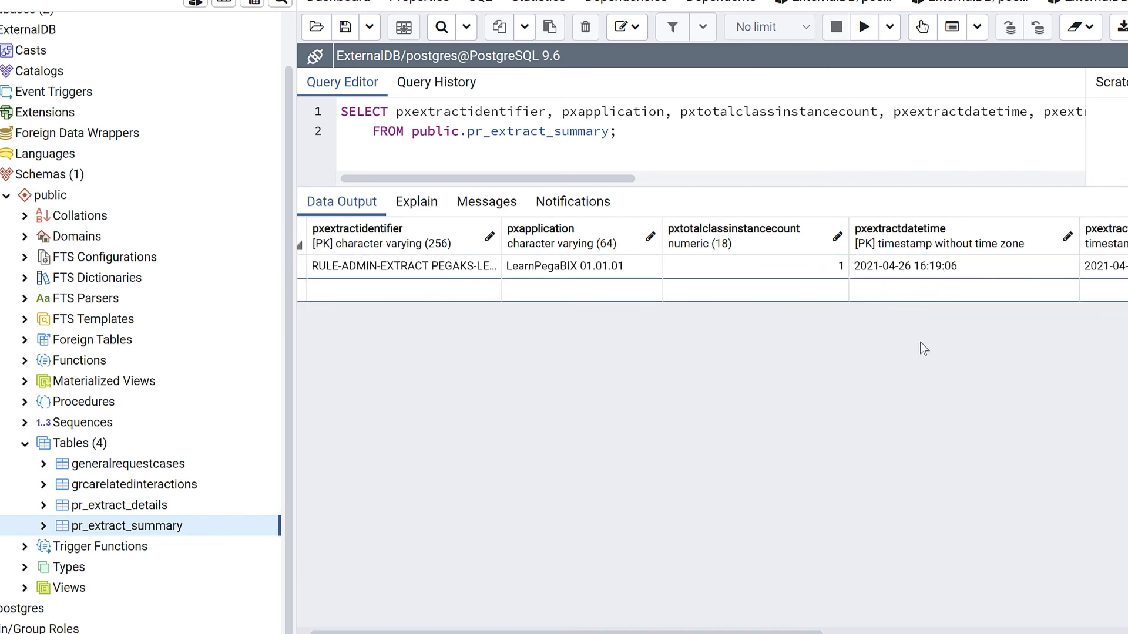
drag(729, 633, 806, 633)
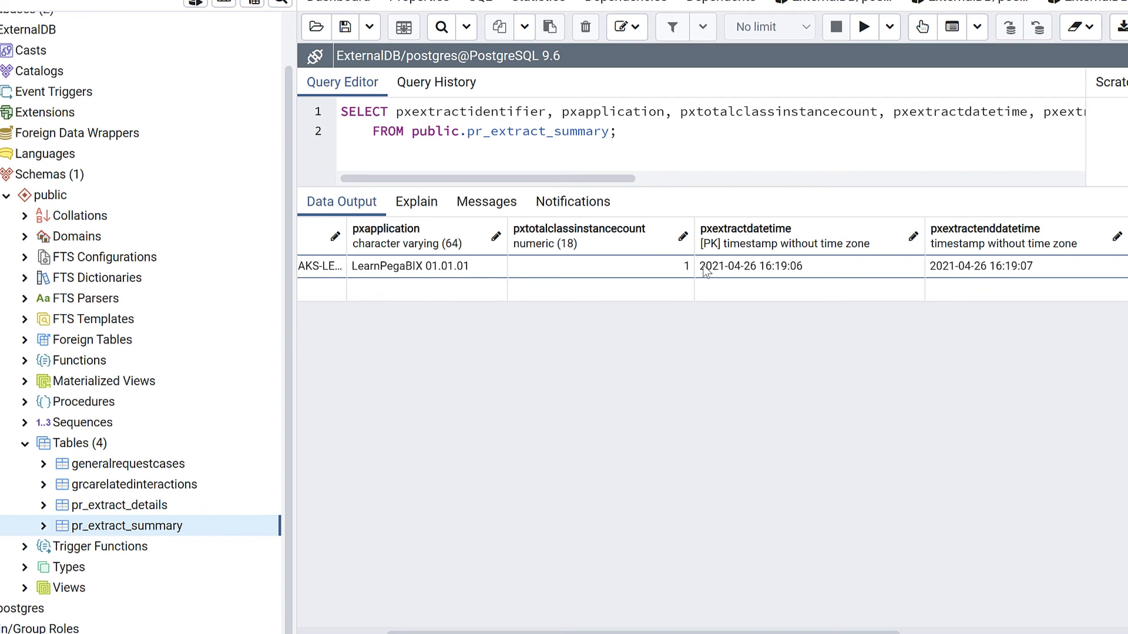
scroll(588, 273, right, 5)
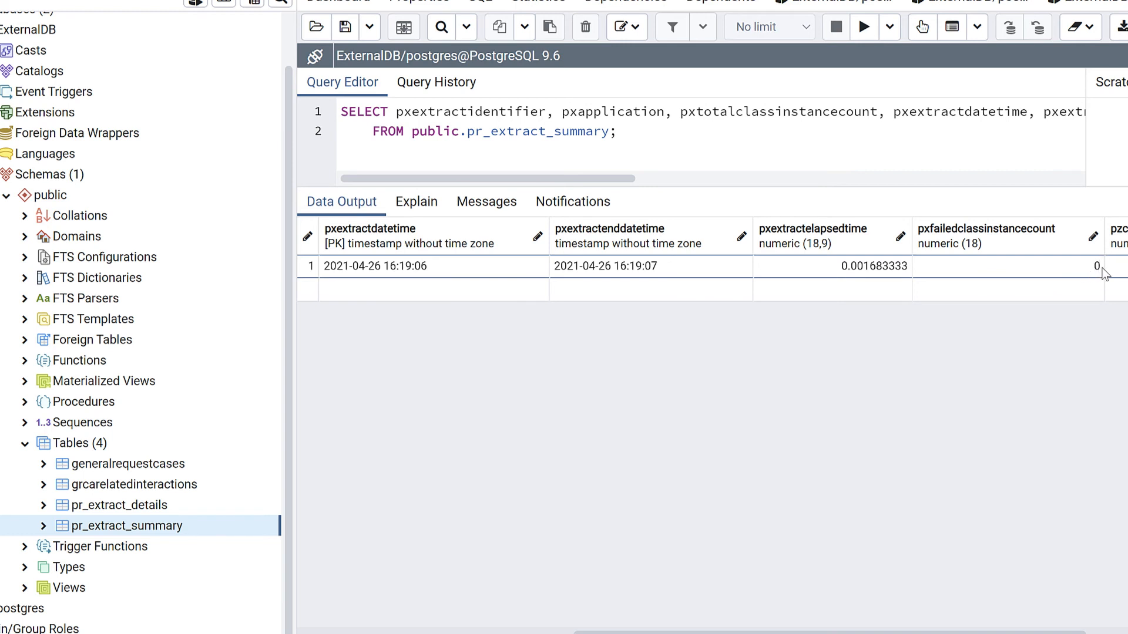
Generate a SELECT script for the pr_extract_details table.
right_click(137, 510)
mouse_move(227, 312)
click(415, 391)
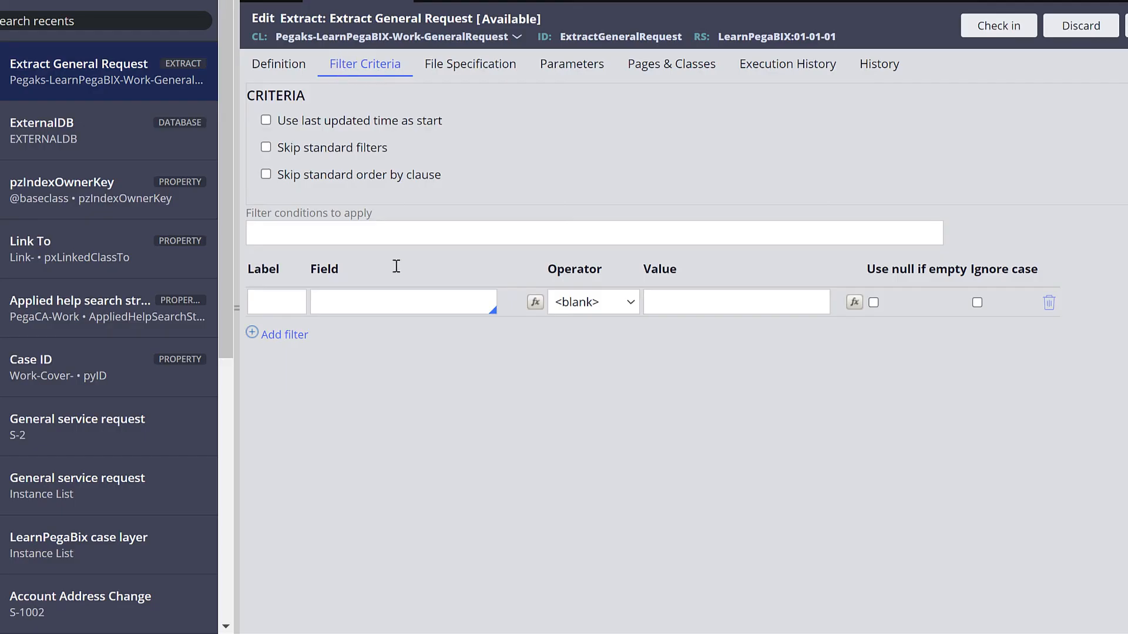
Switch to Pega Dev Studio and start specifying the field of the first filter condition in the Extract General Request rule.
click(384, 302)
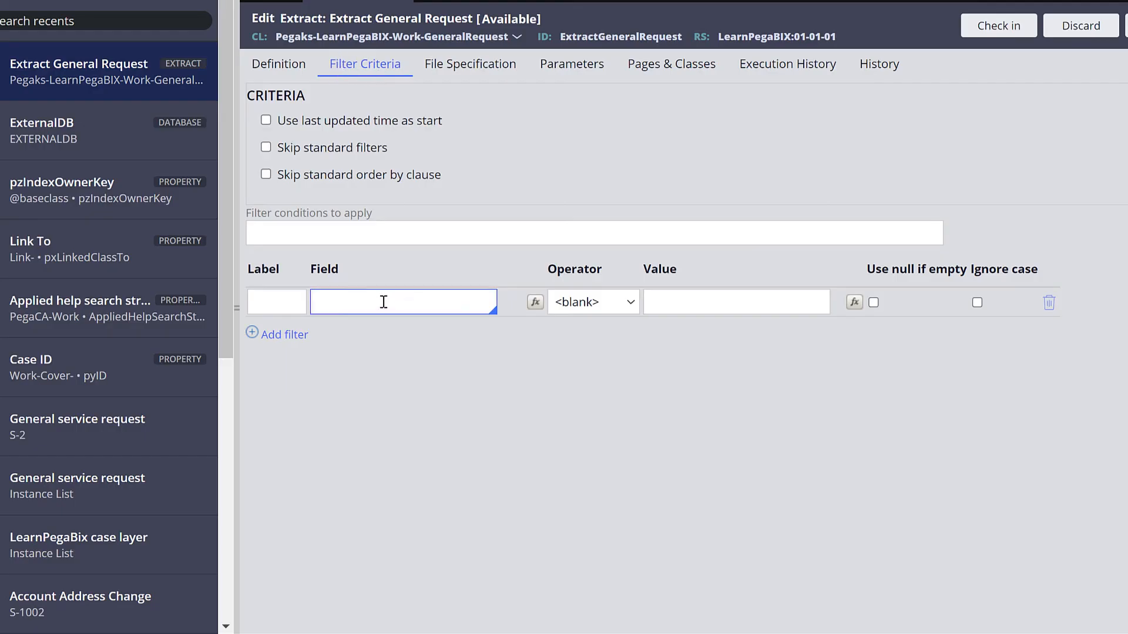